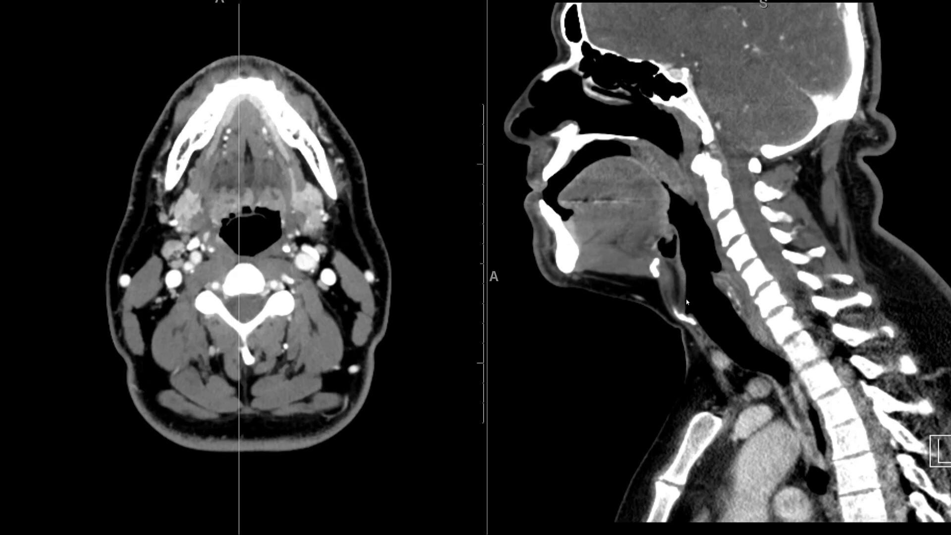
# Step: Page the axial image down from the mandible to the trachea at the thoracic inlet
pyautogui.scroll(-2, 686, 305)
pyautogui.scroll(-2, 686, 306)
pyautogui.scroll(-15, 388, 280)
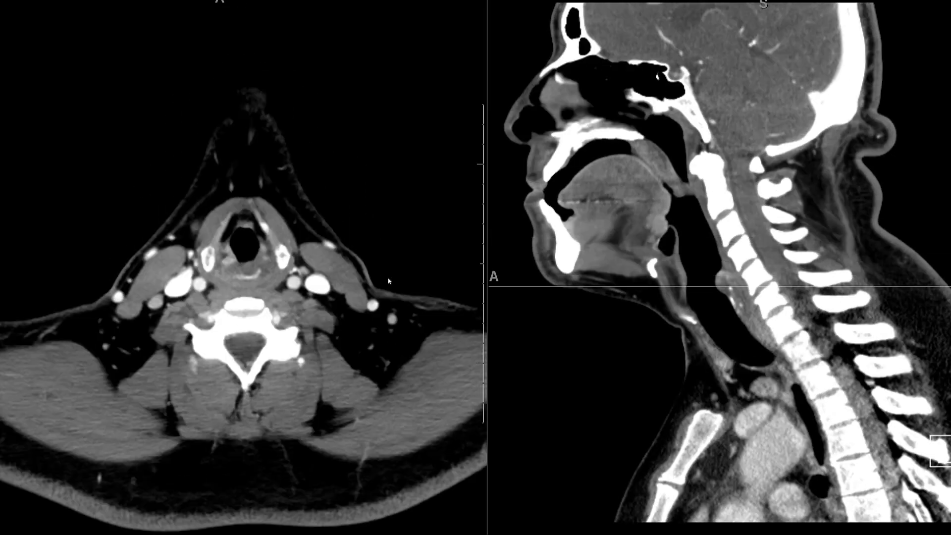
pyautogui.scroll(-3, 249, 255)
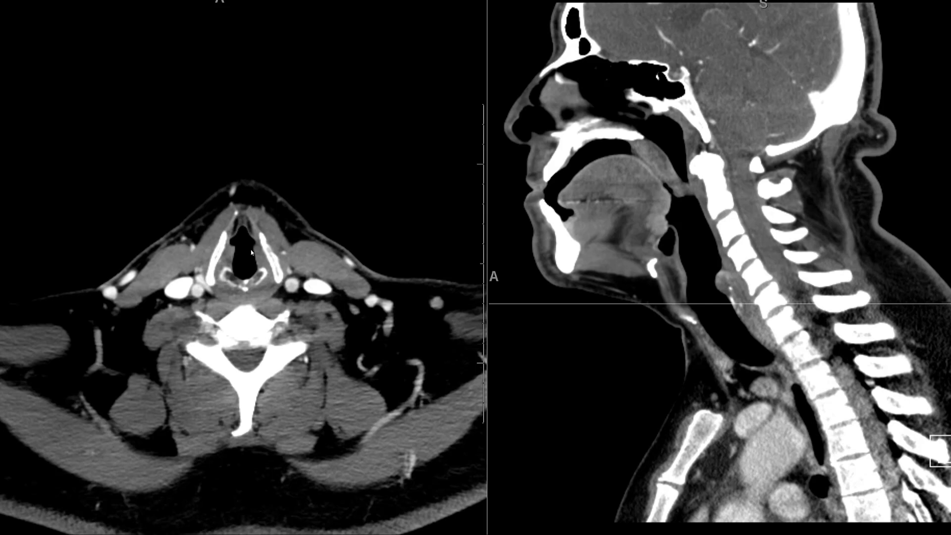
pyautogui.scroll(1, 252, 252)
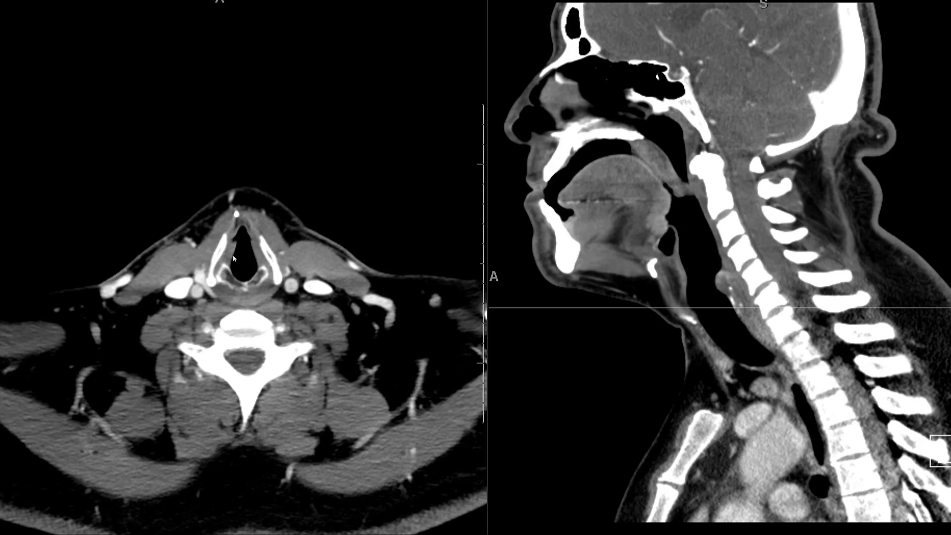
pyautogui.scroll(-3, 234, 258)
pyautogui.scroll(-5, 234, 258)
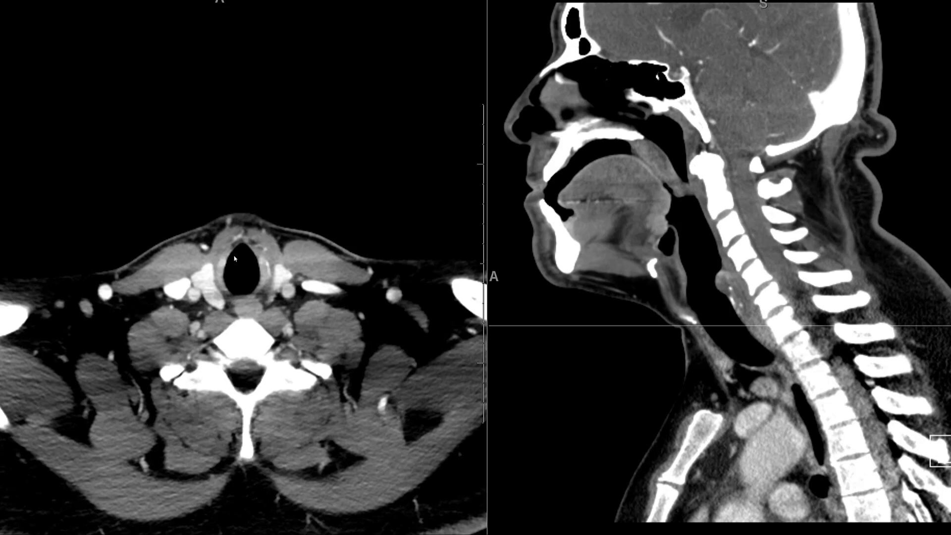
pyautogui.scroll(-2, 234, 258)
pyautogui.scroll(-9, 234, 258)
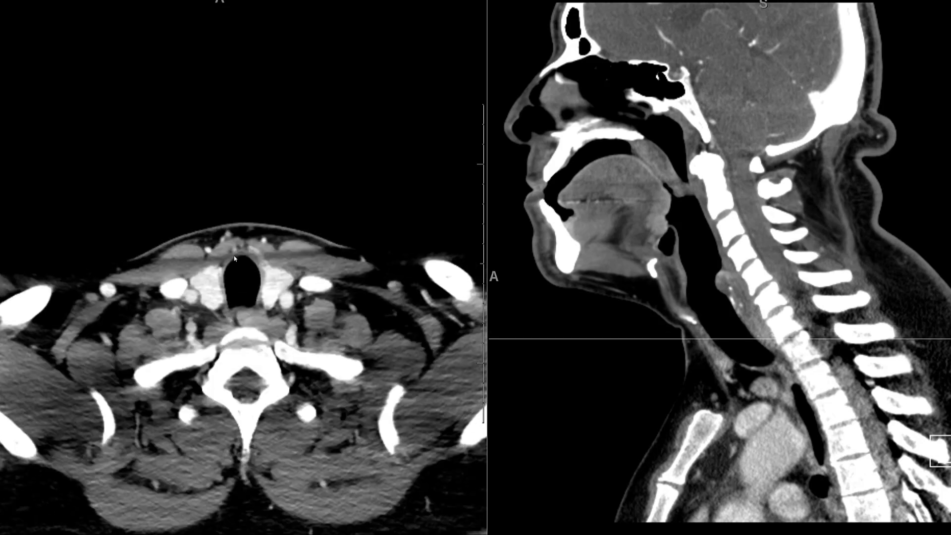
pyautogui.scroll(-1, 255, 280)
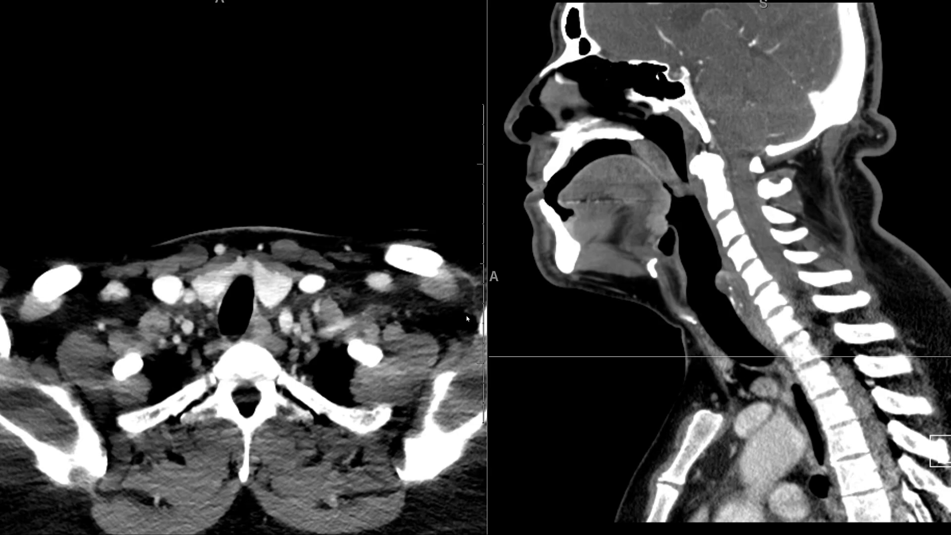
pyautogui.scroll(-10, 728, 361)
pyautogui.scroll(-2, 774, 379)
pyautogui.scroll(-7, 278, 309)
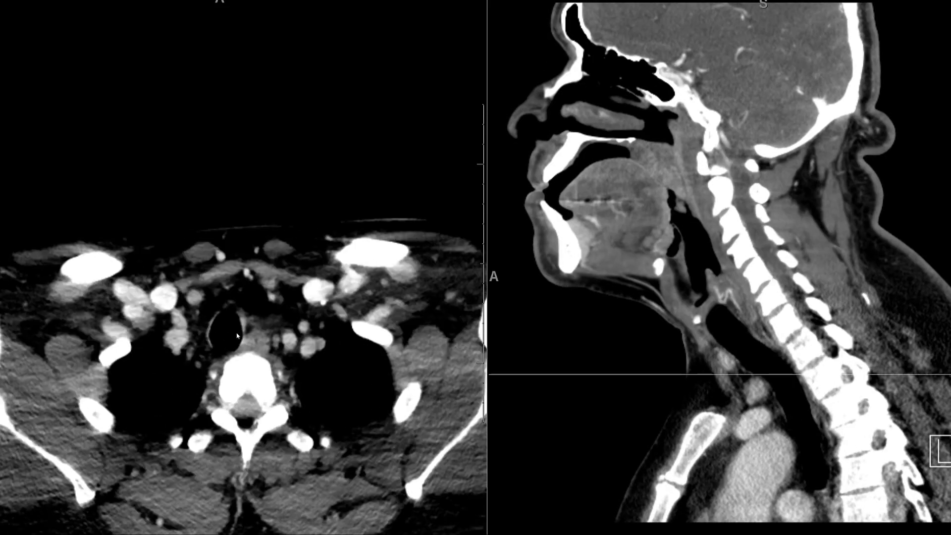
pyautogui.scroll(-5, 237, 335)
pyautogui.scroll(11, 253, 312)
pyautogui.scroll(-2, 258, 296)
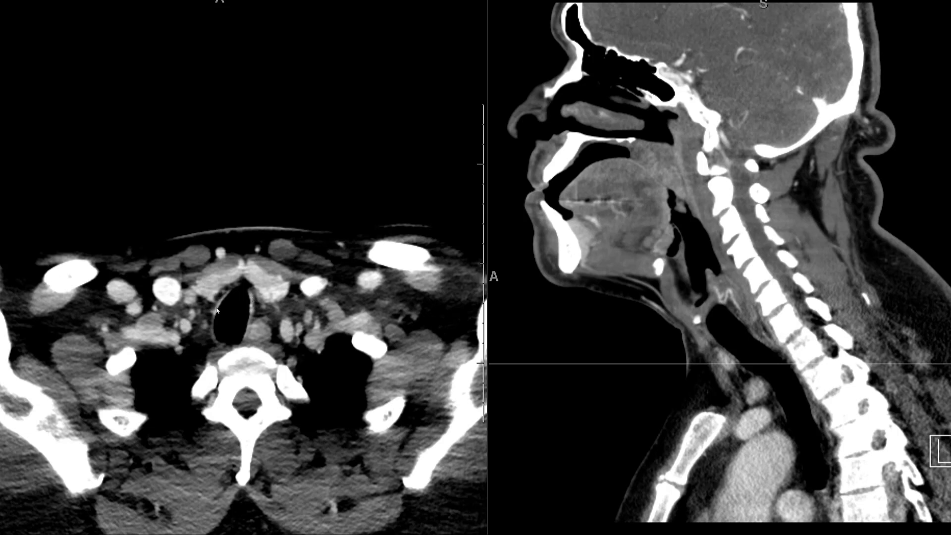
# Step: Make the sagittal pane active and page it out to a lateral slice
pyautogui.click(561, 247)
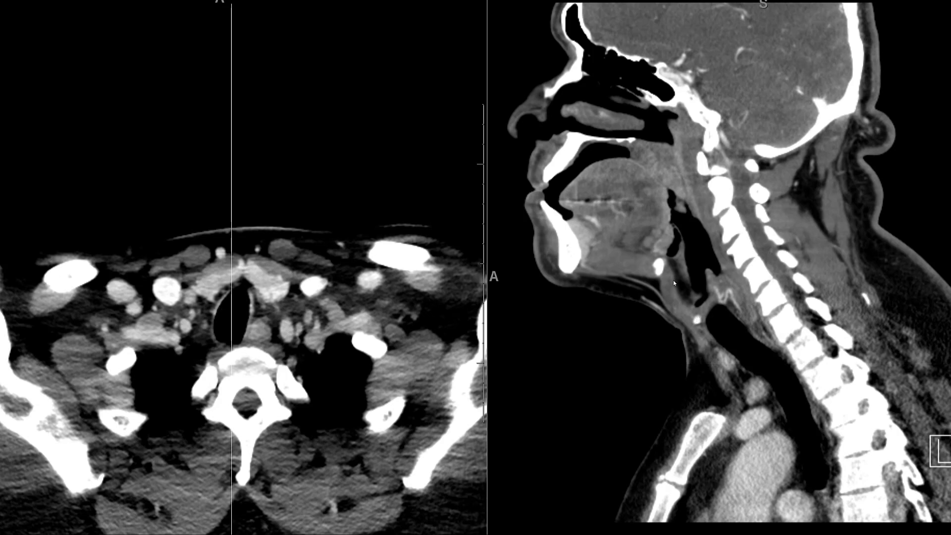
pyautogui.scroll(-3, 670, 276)
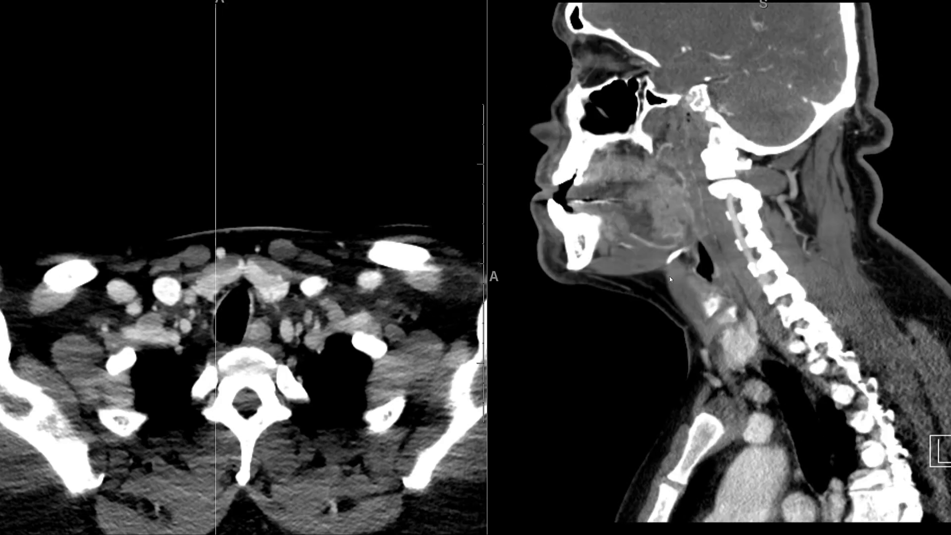
pyautogui.scroll(-8, 669, 274)
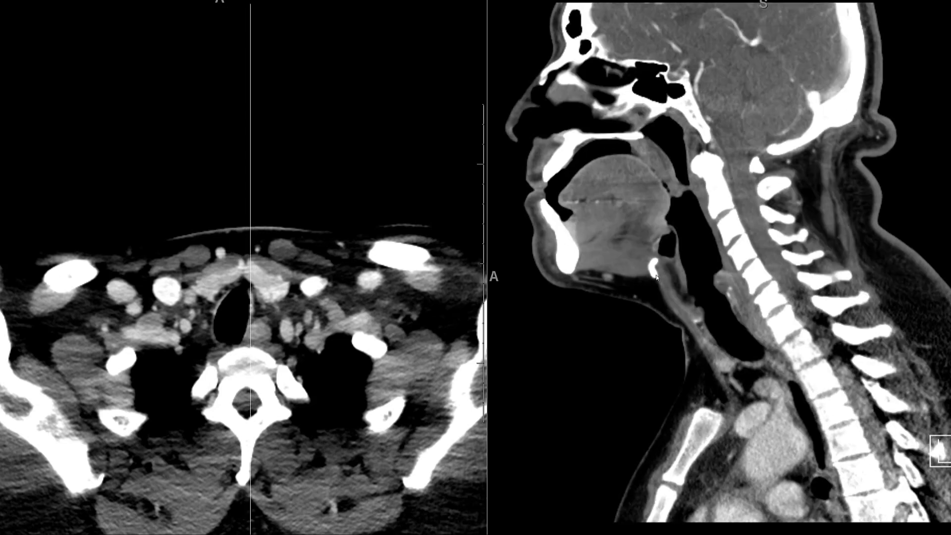
pyautogui.scroll(-2, 650, 276)
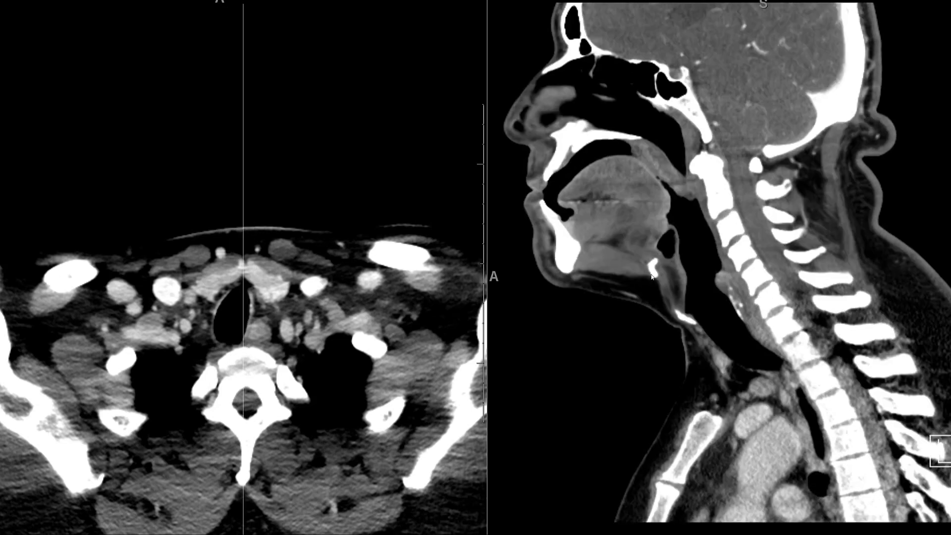
pyautogui.scroll(2, 652, 273)
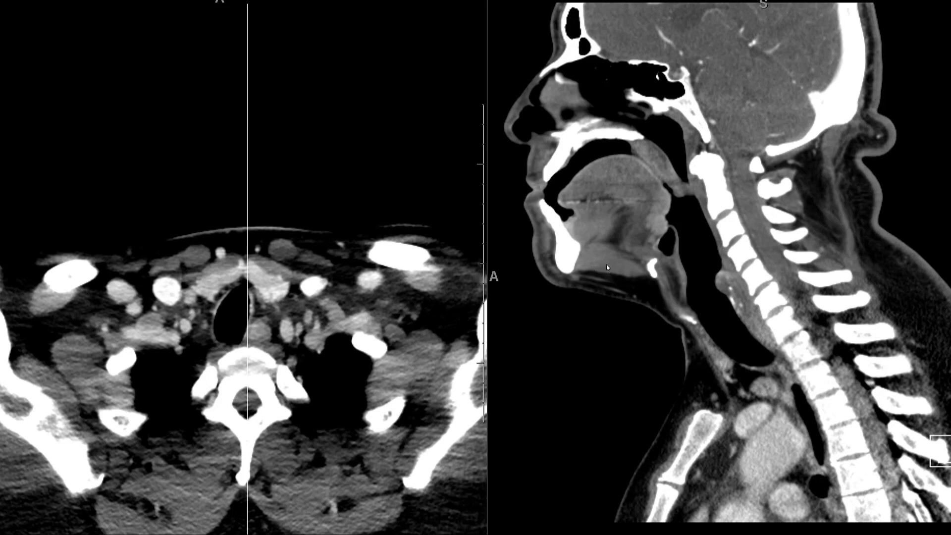
# Step: Return the sagittal image to the midline slice through the pharyngeal airway and cervical spine
pyautogui.scroll(-3, 651, 268)
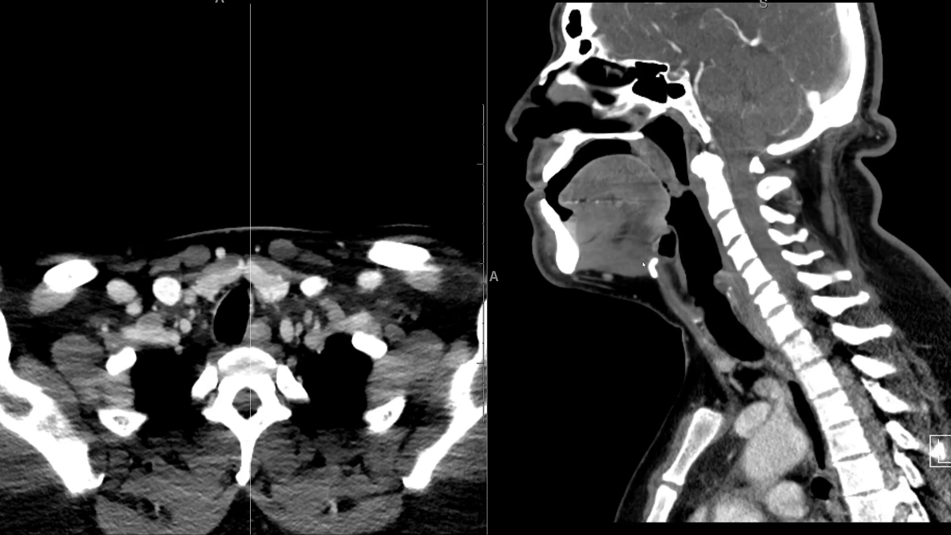
pyautogui.scroll(3, 606, 266)
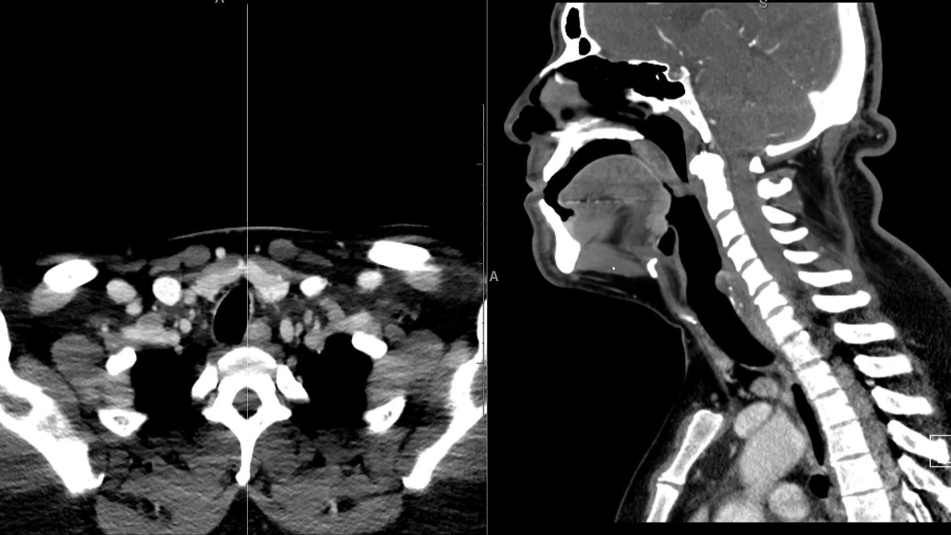
pyautogui.scroll(-20, 653, 269)
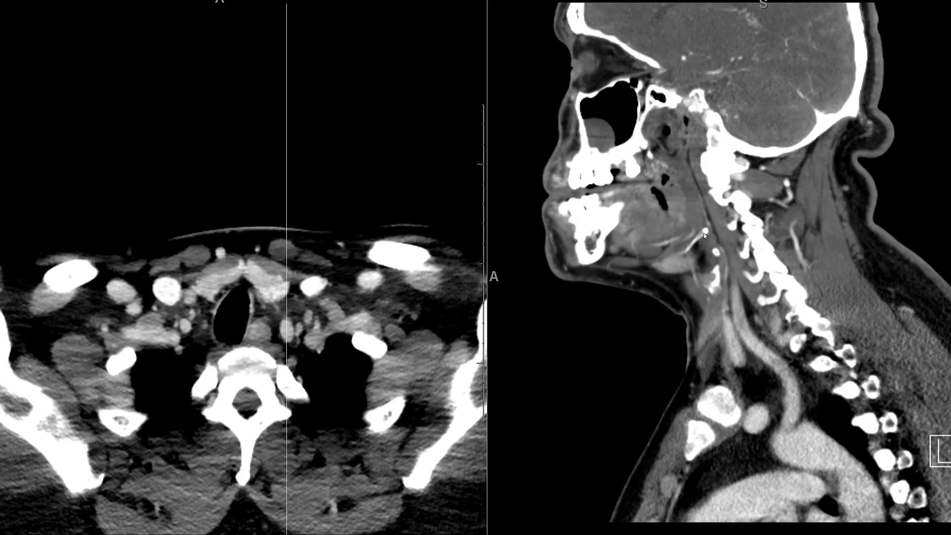
pyautogui.scroll(20, 675, 257)
pyautogui.scroll(20, 649, 271)
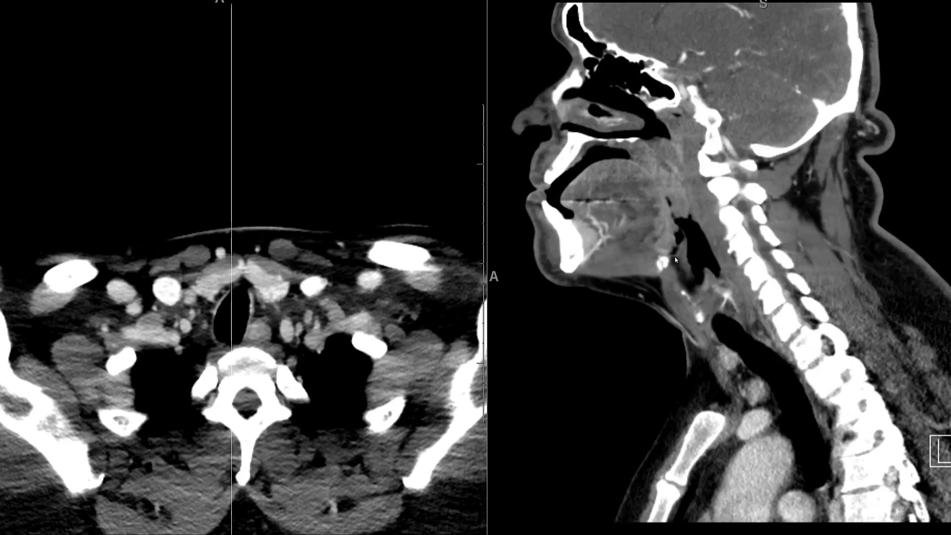
pyautogui.scroll(-20, 701, 241)
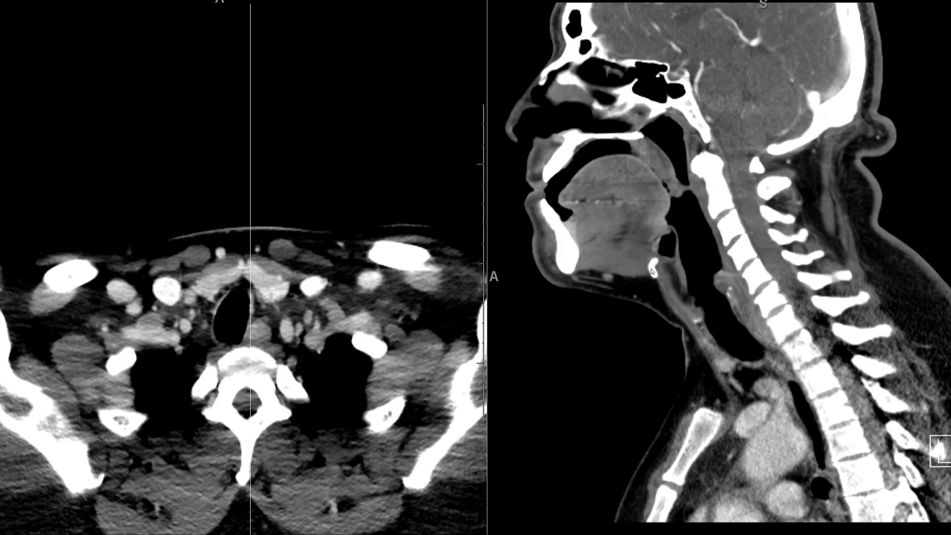
# Step: Bring the axial image back to hyoid level and sweep the sagittal image laterally
pyautogui.click(653, 271)
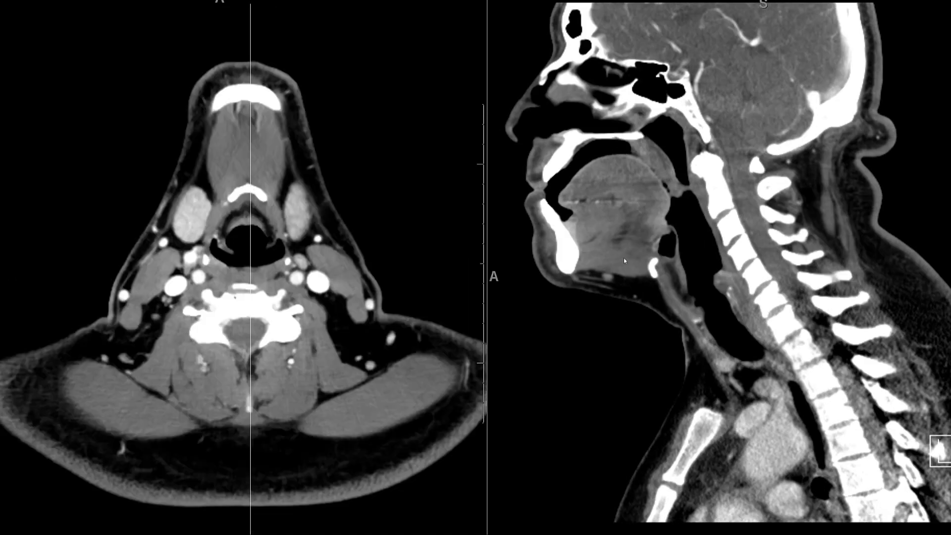
pyautogui.scroll(5, 245, 191)
pyautogui.scroll(6, 233, 200)
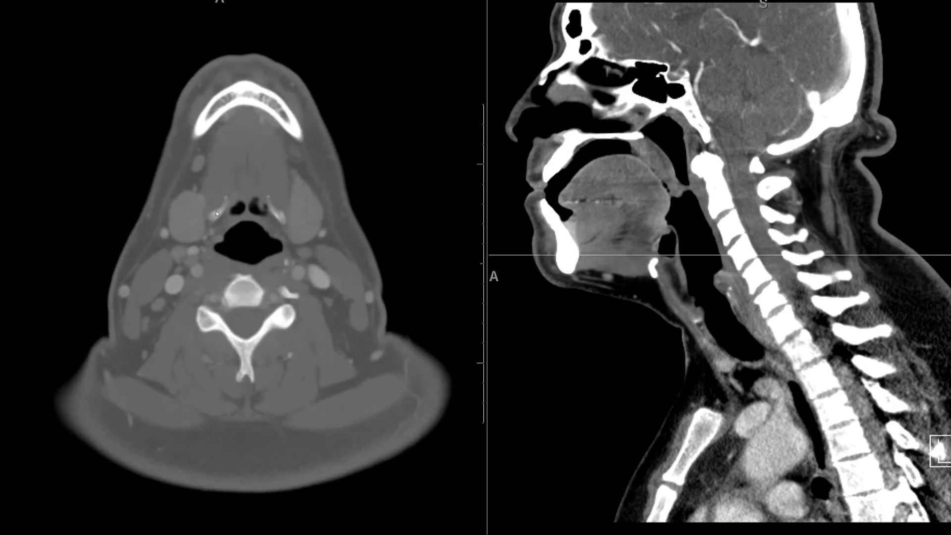
pyautogui.scroll(-7, 212, 250)
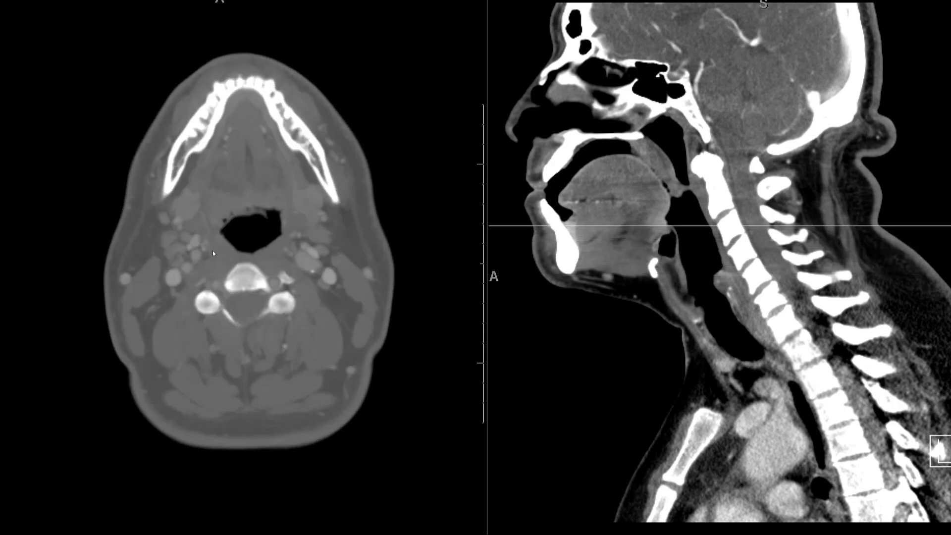
pyautogui.scroll(-3, 248, 198)
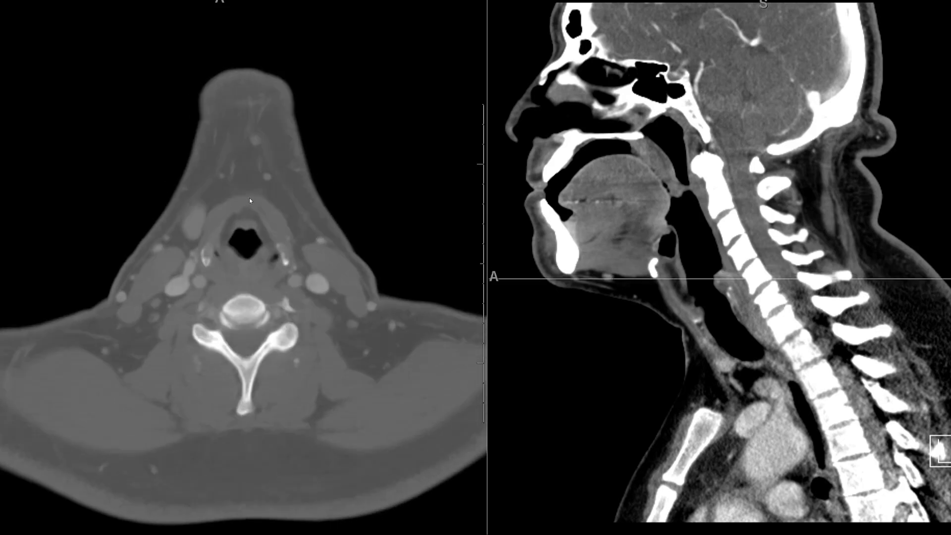
pyautogui.scroll(-3, 249, 200)
pyautogui.scroll(-2, 265, 231)
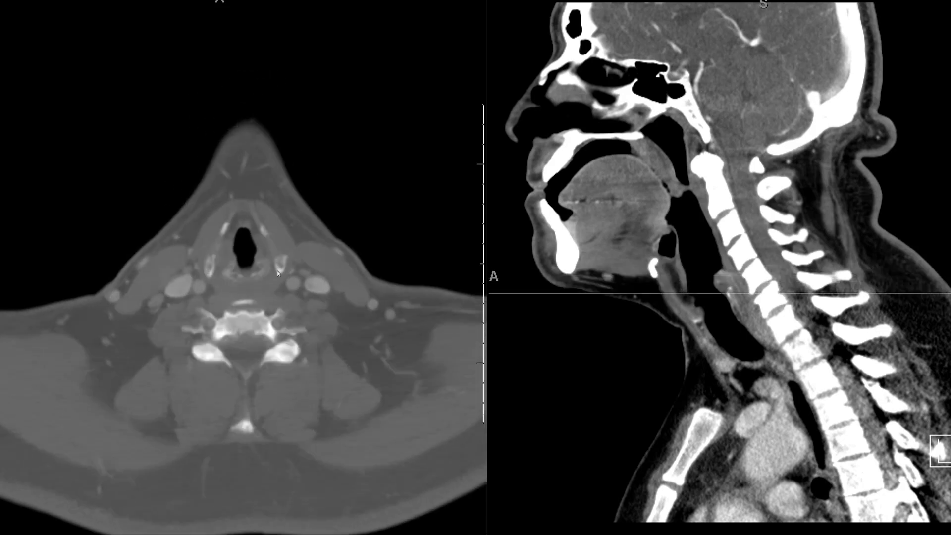
# Step: Settle the sagittal image just off midline through the airway and cervical spine
pyautogui.scroll(2, 262, 230)
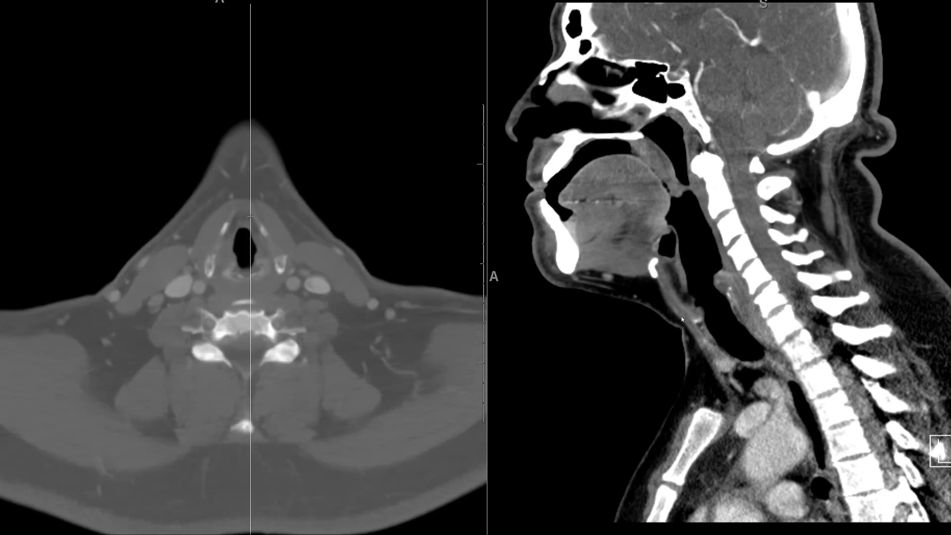
pyautogui.scroll(-5, 682, 316)
pyautogui.scroll(-7, 687, 305)
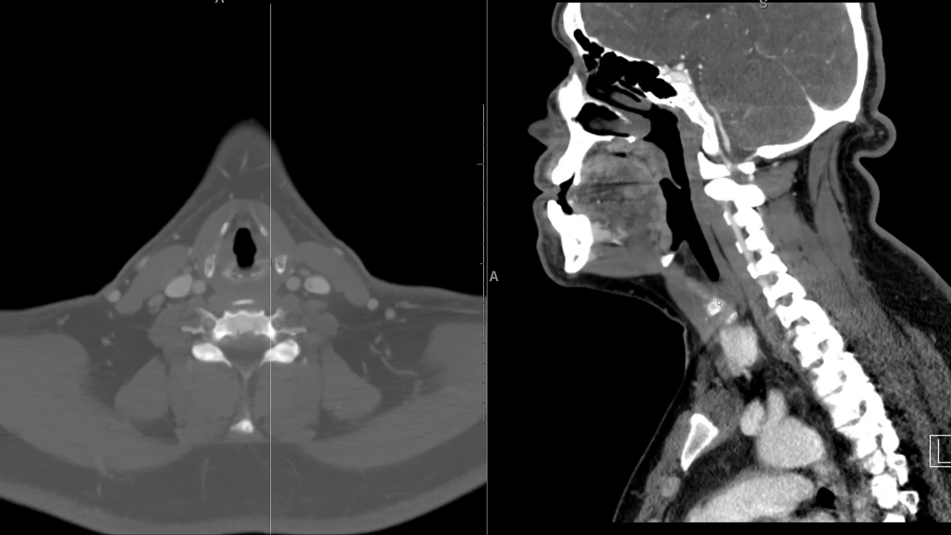
pyautogui.scroll(10, 724, 300)
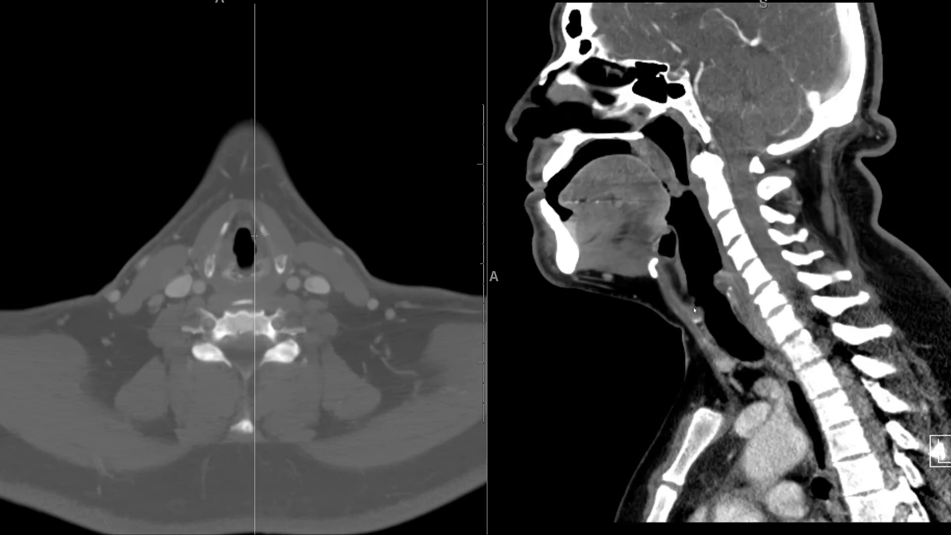
pyautogui.scroll(3, 678, 316)
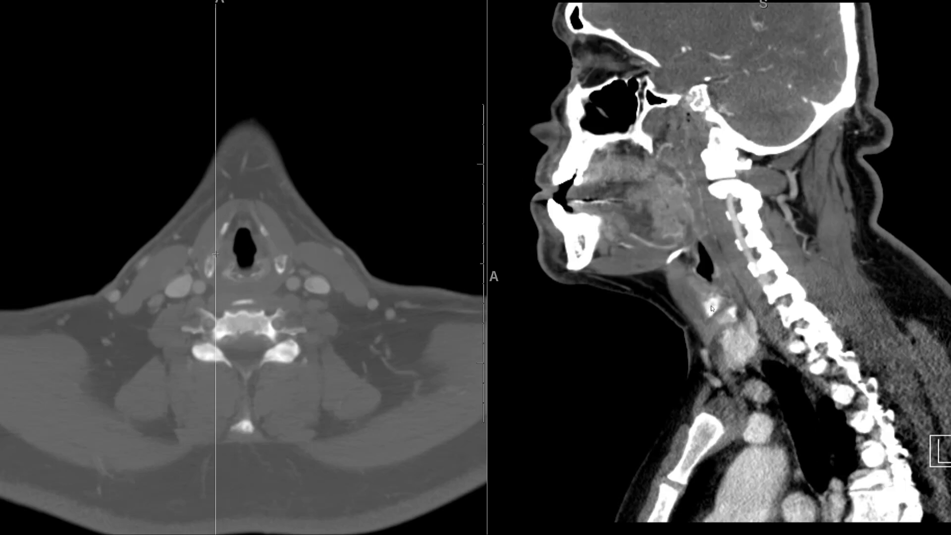
pyautogui.scroll(-5, 700, 306)
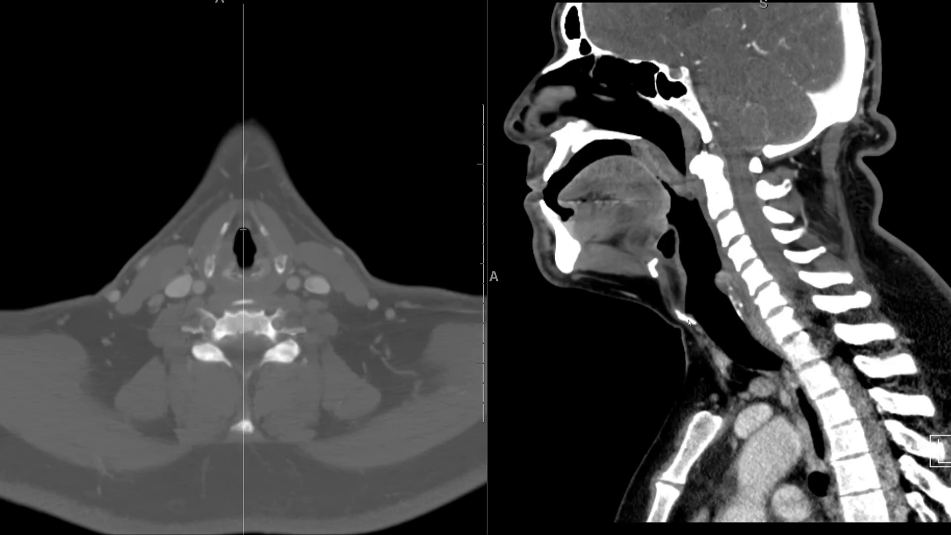
# Step: Sync the axial slice to the chosen neck level and page down through the lower neck
pyautogui.click(734, 298)
pyautogui.scroll(-3, 252, 280)
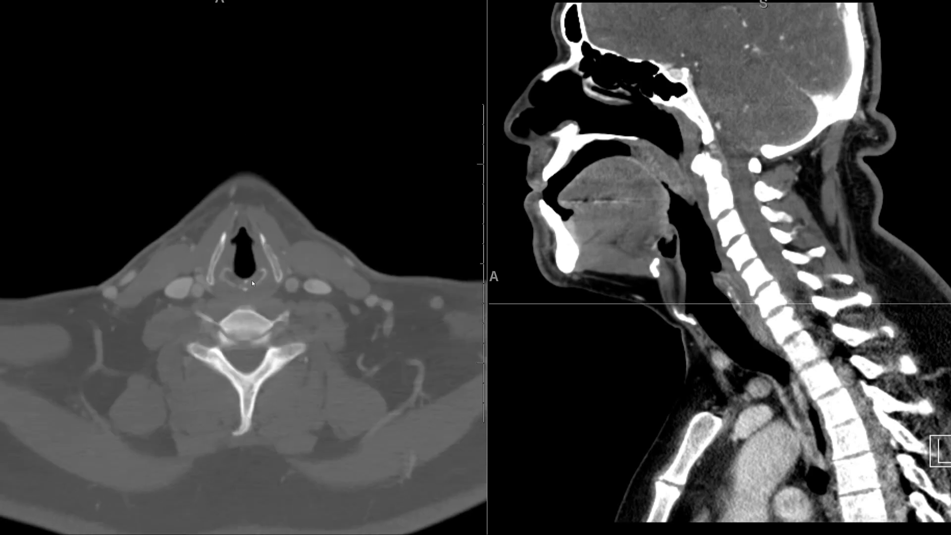
pyautogui.scroll(-2, 252, 281)
pyautogui.scroll(-8, 225, 272)
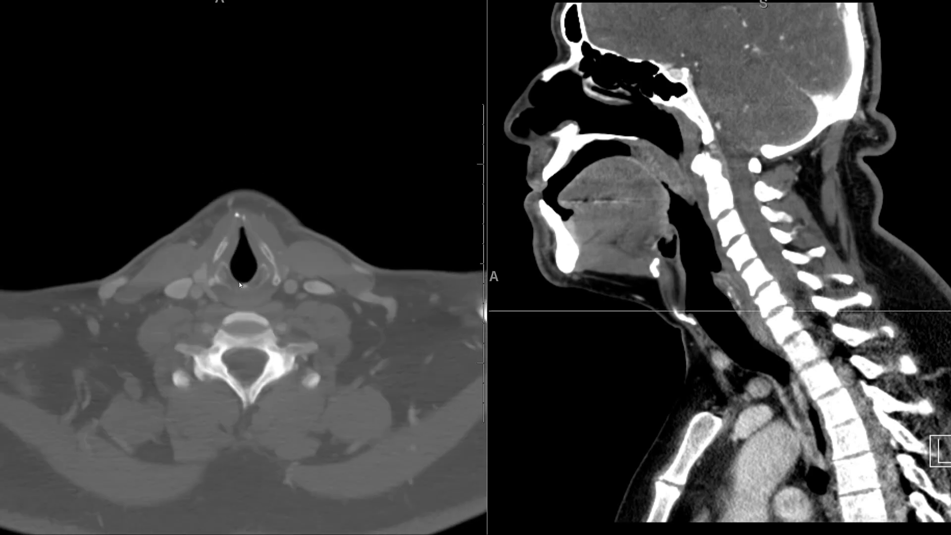
pyautogui.scroll(12, 266, 268)
pyautogui.scroll(2, 258, 275)
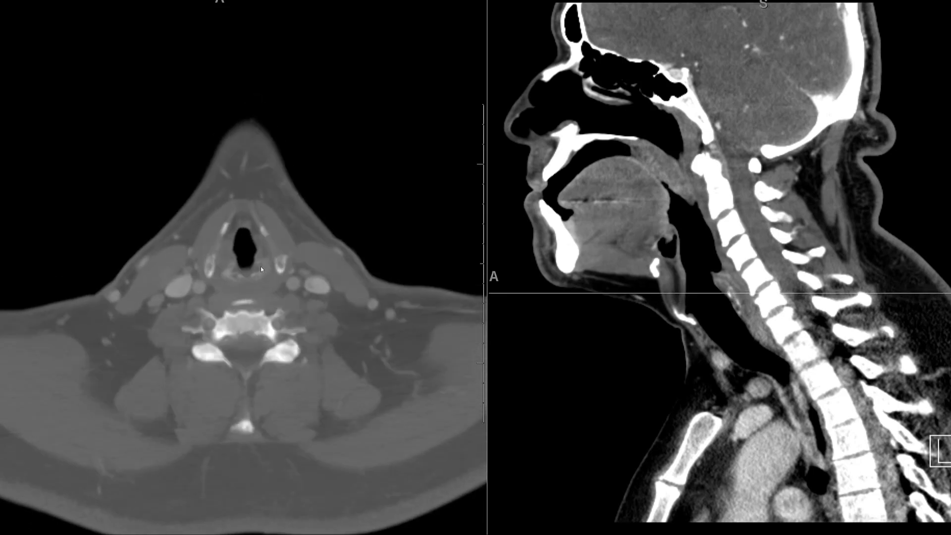
pyautogui.scroll(-2, 266, 266)
# Step: Page the axial image to the thoracic inlet, trachea between the clavicle heads
pyautogui.scroll(2, 265, 265)
pyautogui.scroll(-2, 260, 268)
pyautogui.scroll(2, 260, 267)
pyautogui.scroll(-4, 260, 268)
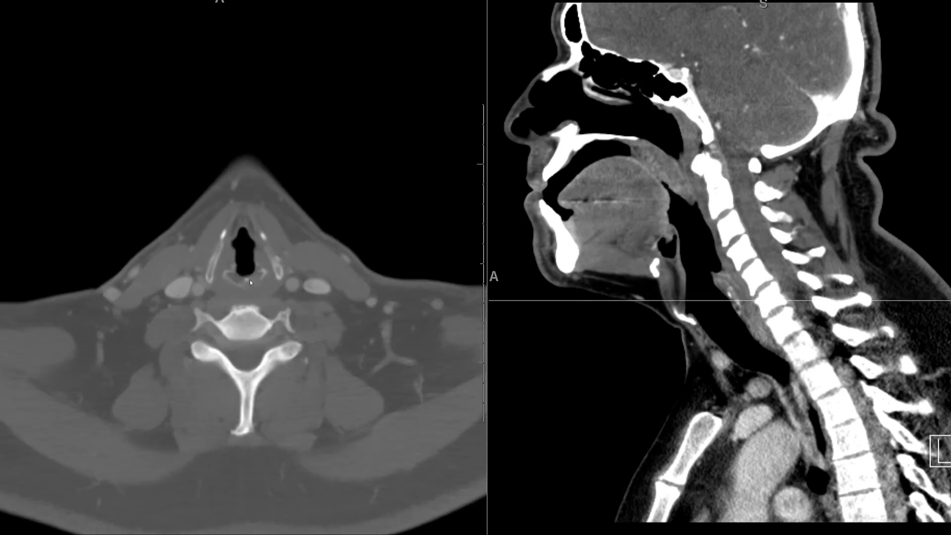
pyautogui.scroll(-8, 238, 277)
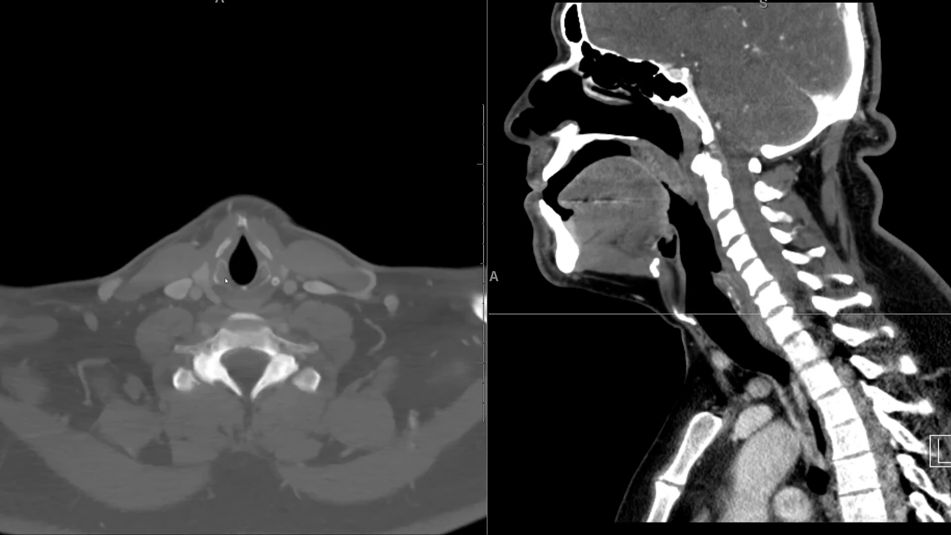
pyautogui.scroll(-3, 225, 277)
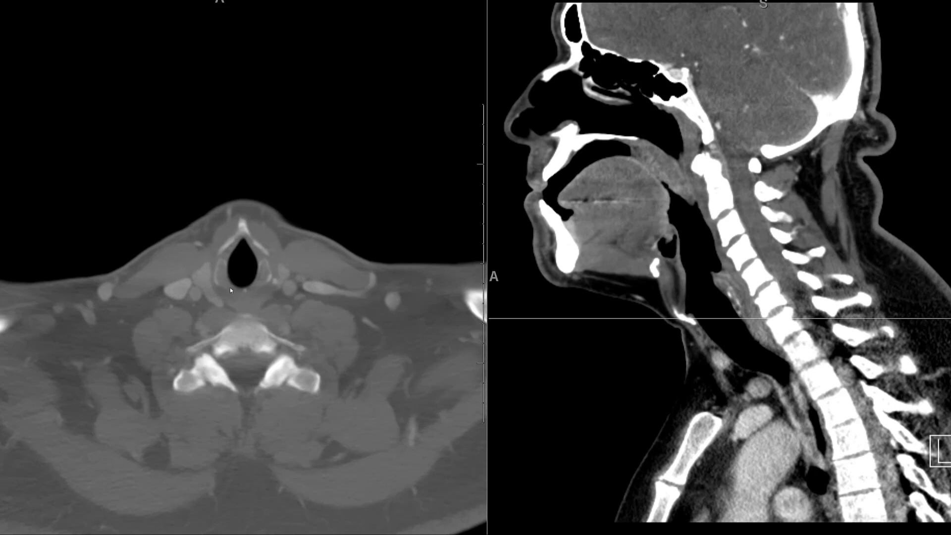
pyautogui.scroll(-4, 262, 293)
# Step: Switch the axial image to a higher-contrast window and move the sagittal plane nearer midline
pyautogui.moveTo(262, 294); pyautogui.dragTo(124, 260)
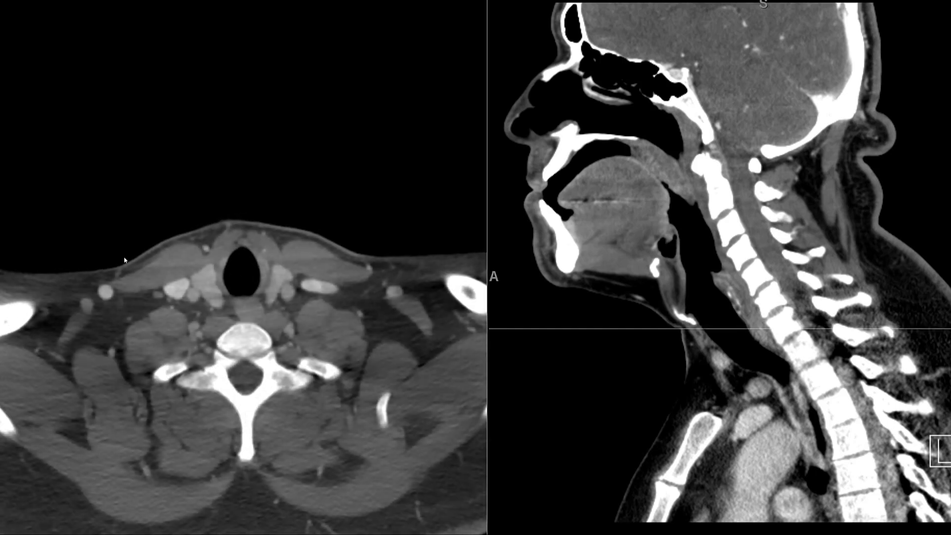
pyautogui.scroll(15, 248, 302)
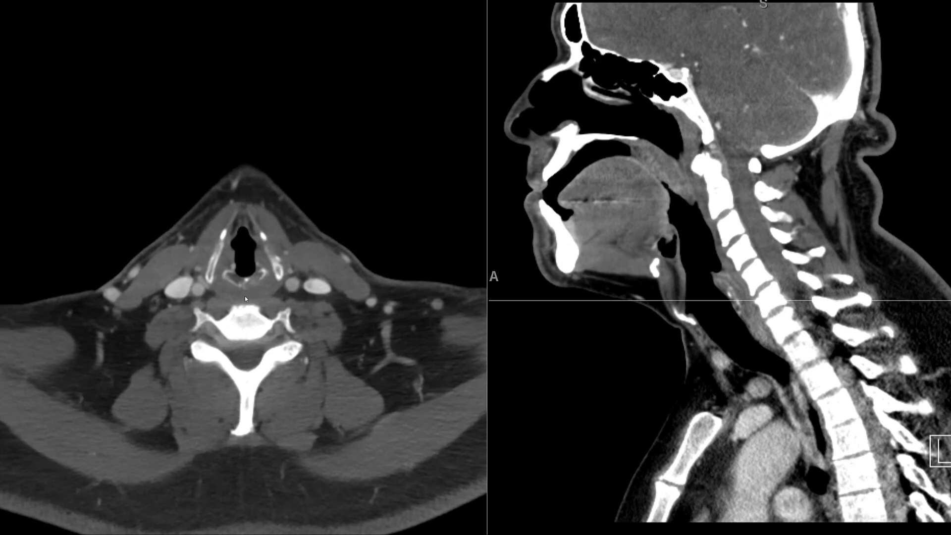
pyautogui.click(243, 297)
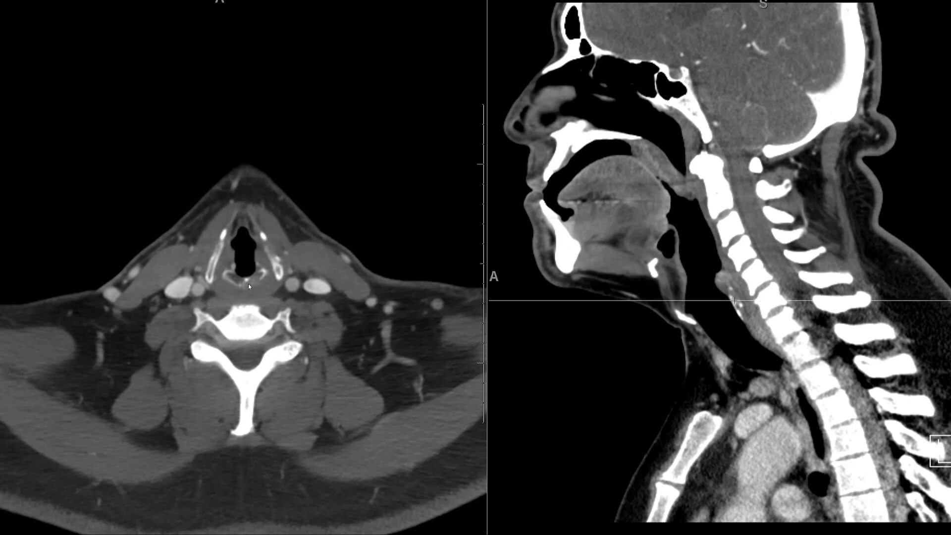
# Step: Page the axial image down to the aortic arch, then back up to the clavicles
pyautogui.scroll(-10, 248, 285)
pyautogui.scroll(-14, 244, 309)
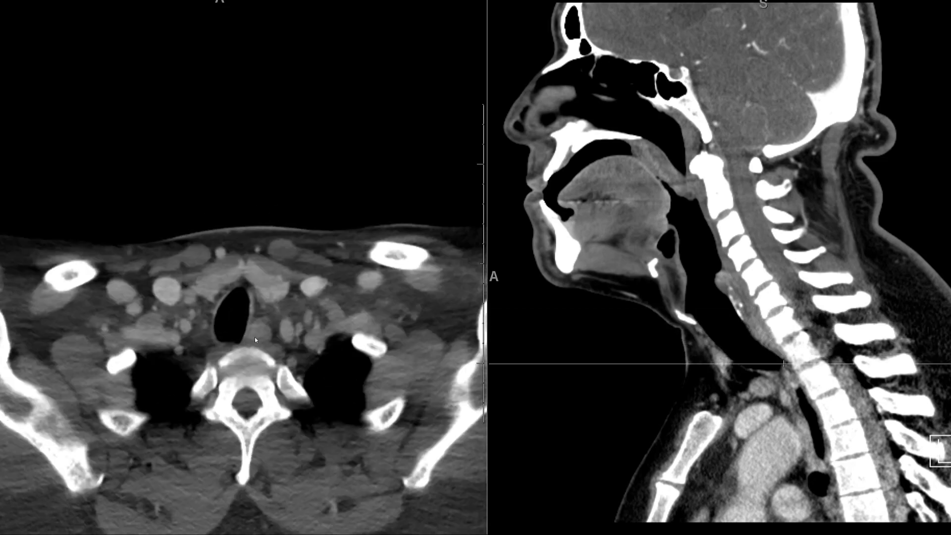
pyautogui.scroll(-10, 250, 347)
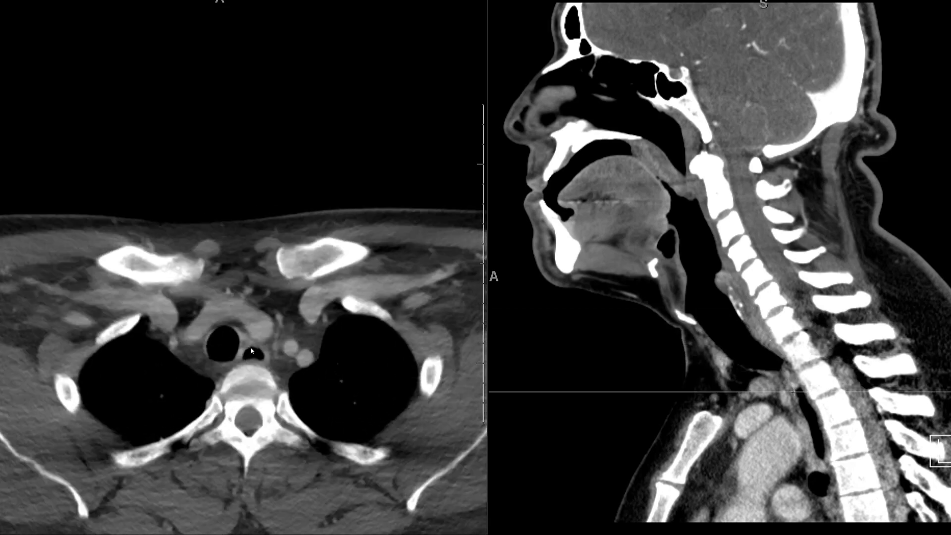
pyautogui.scroll(-3, 251, 350)
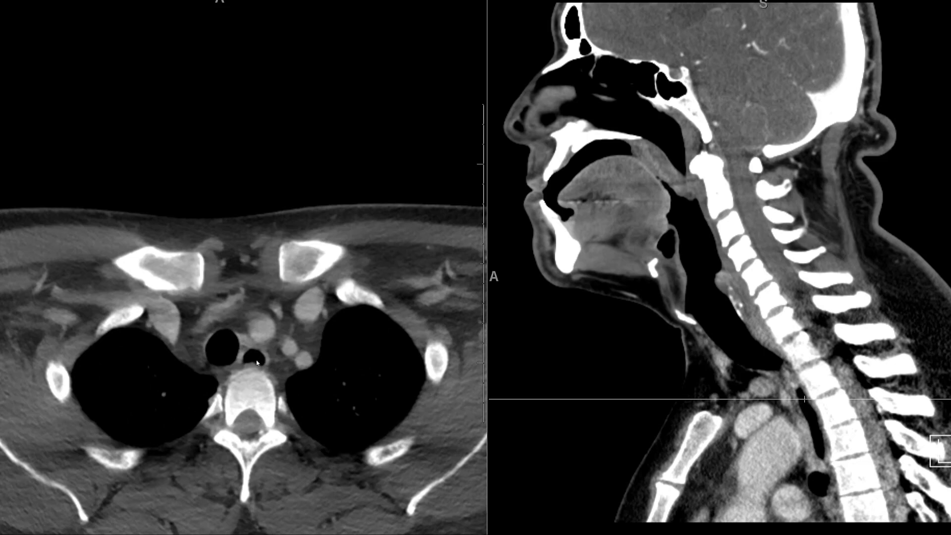
pyautogui.scroll(-20, 262, 363)
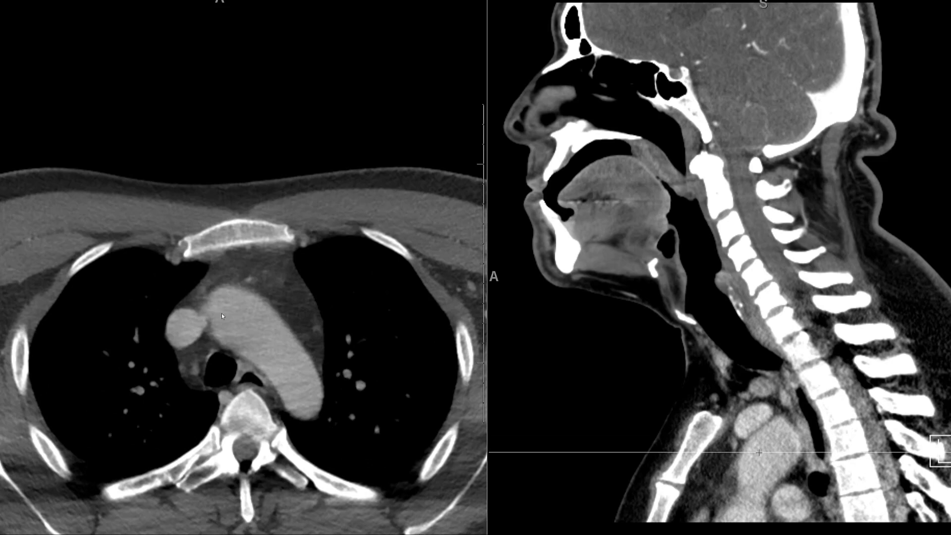
pyautogui.scroll(15, 277, 358)
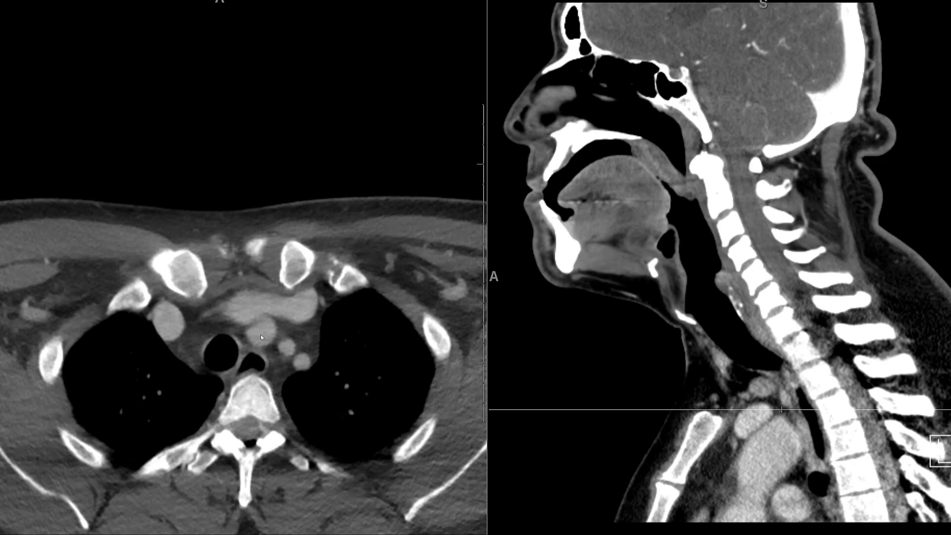
pyautogui.scroll(3, 260, 334)
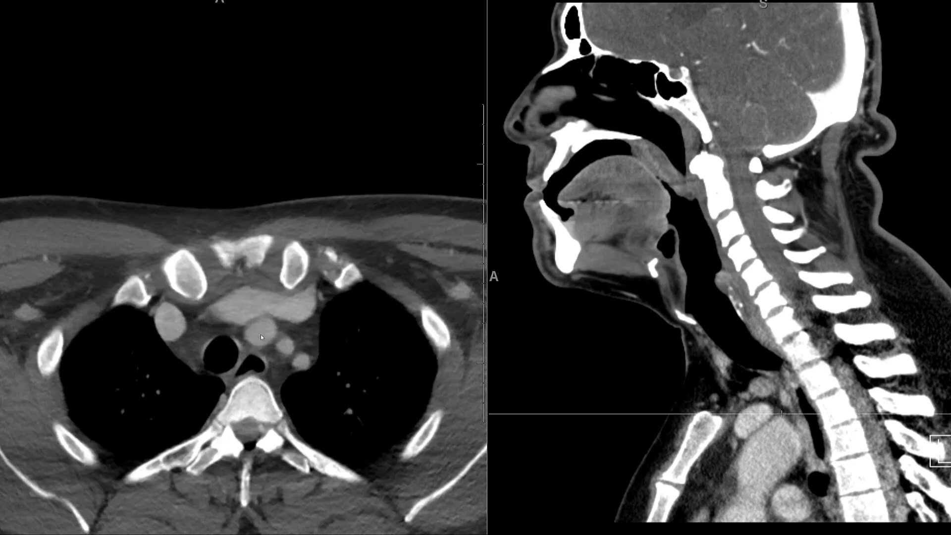
pyautogui.scroll(5, 257, 328)
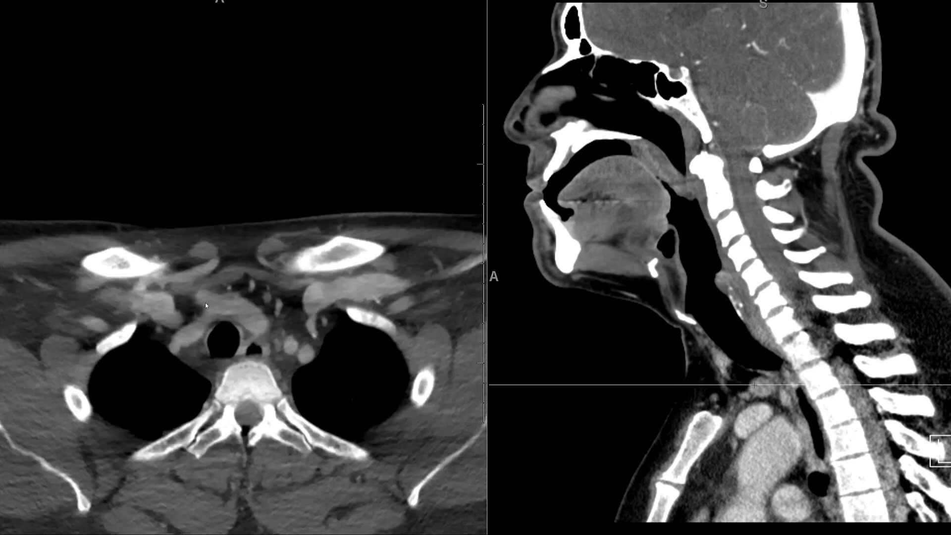
# Step: Page the axial image from C2 to the lung apices, trachea between both clavicles
pyautogui.scroll(6, 206, 298)
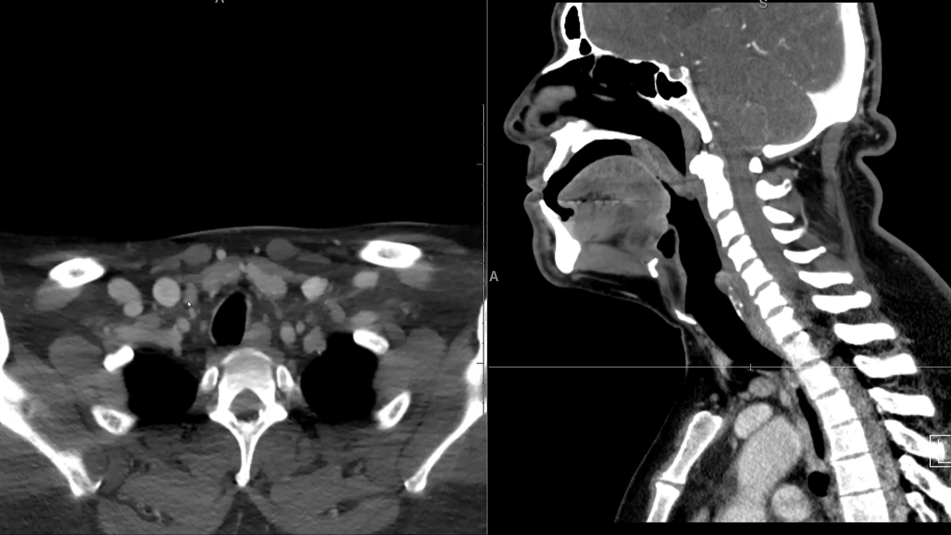
pyautogui.scroll(20, 188, 298)
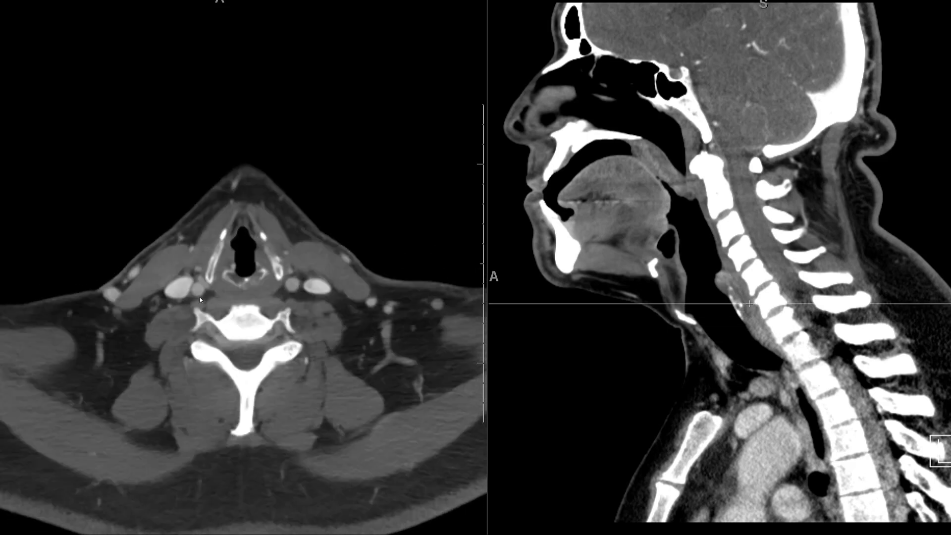
pyautogui.scroll(14, 202, 287)
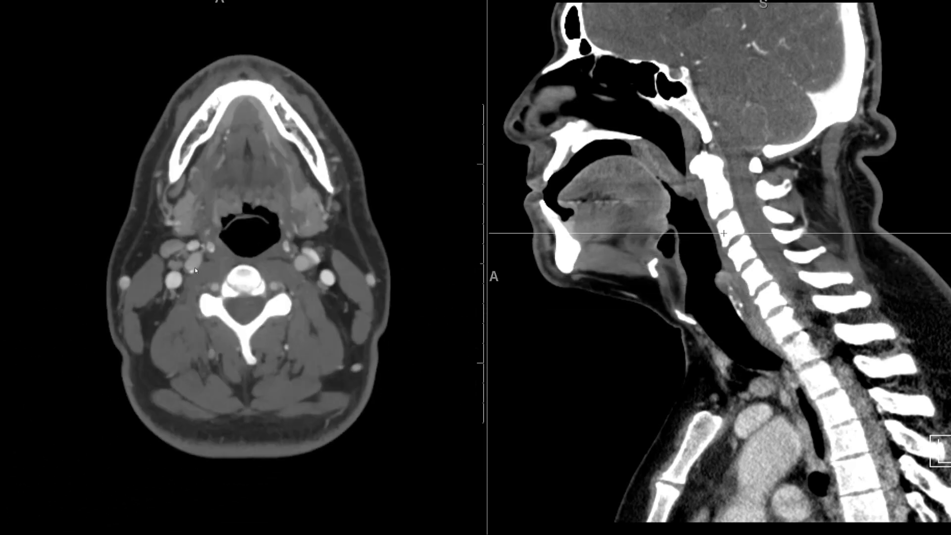
pyautogui.scroll(1, 193, 267)
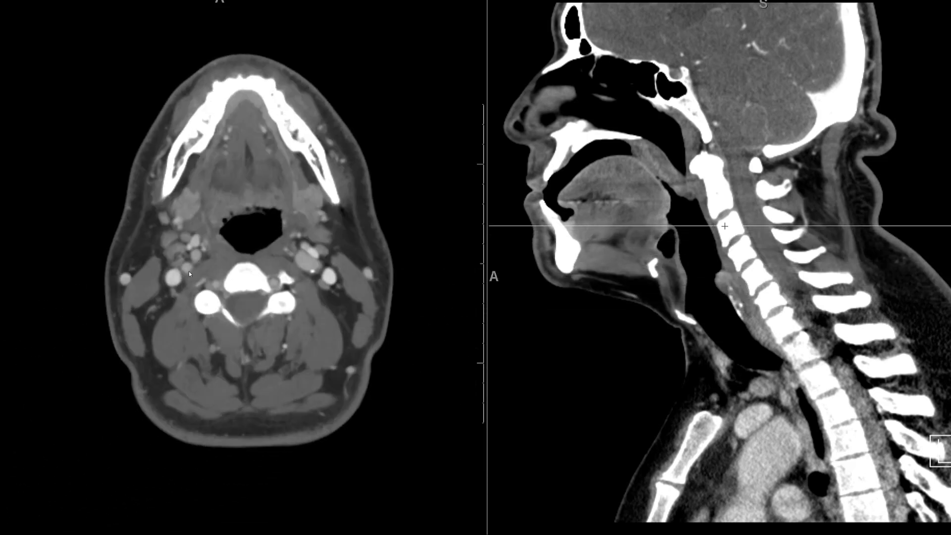
pyautogui.scroll(2, 189, 273)
pyautogui.scroll(4, 188, 271)
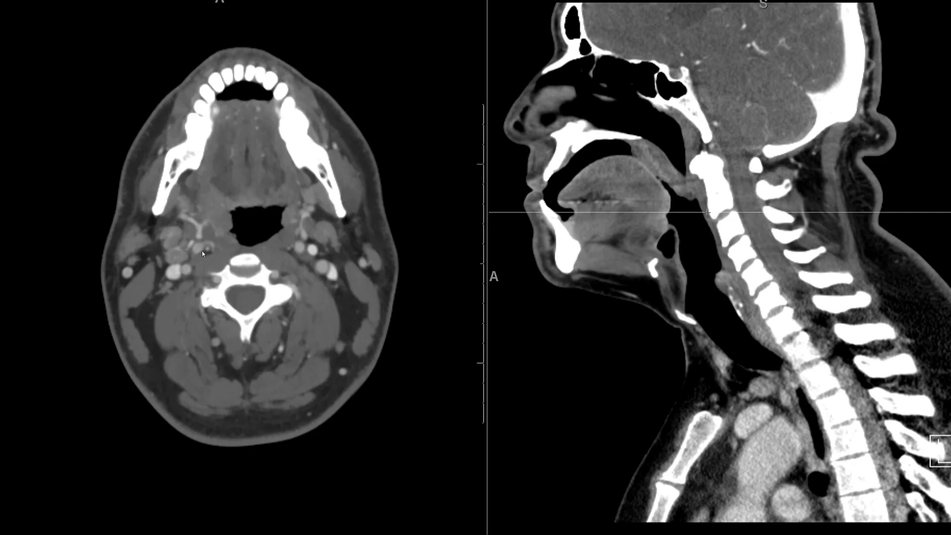
pyautogui.scroll(6, 202, 253)
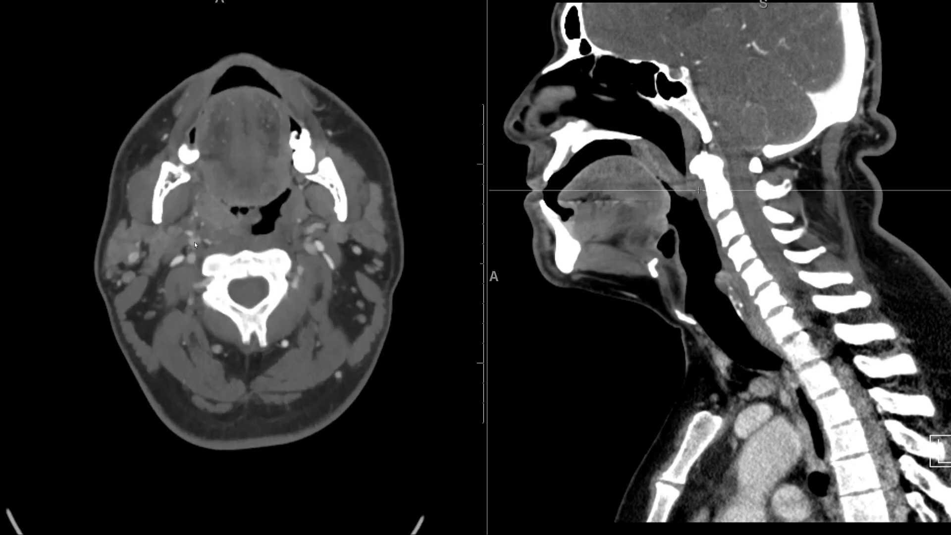
pyautogui.scroll(10, 188, 242)
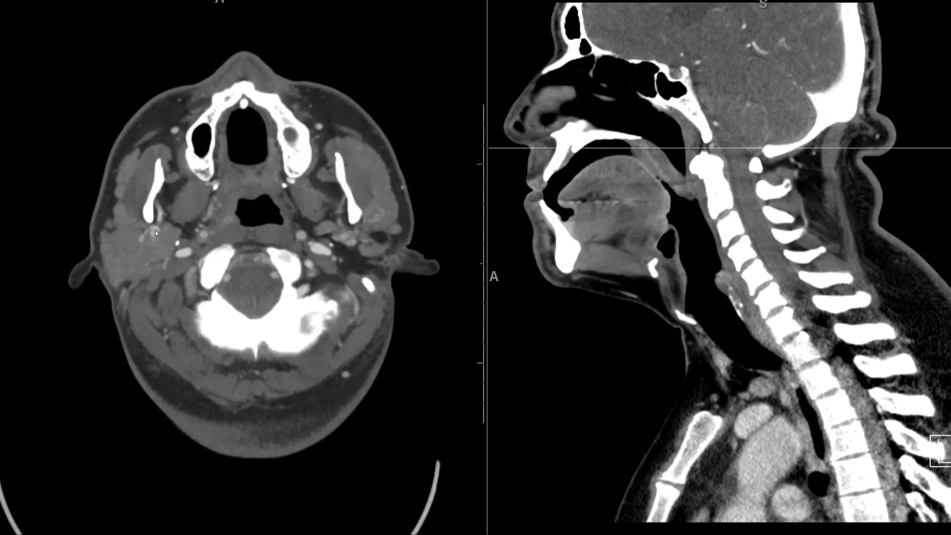
pyautogui.scroll(-20, 155, 230)
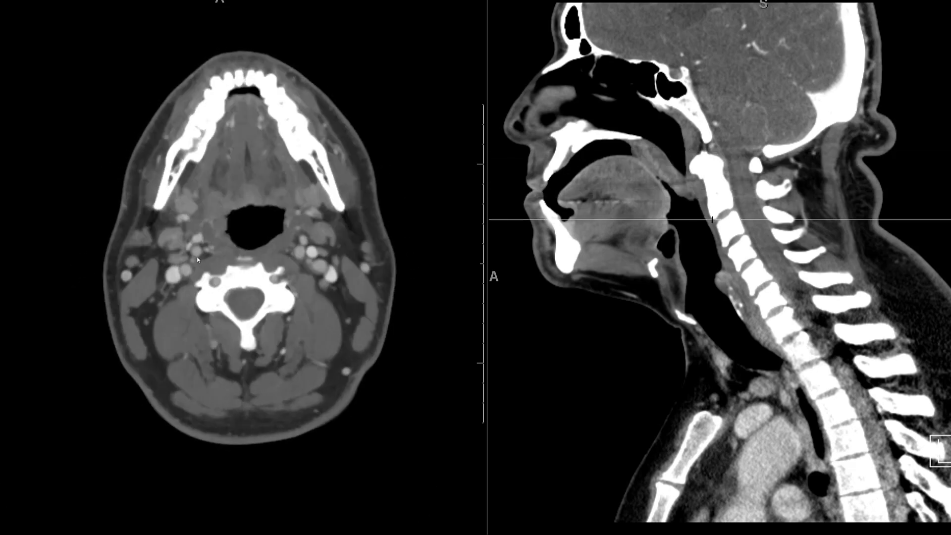
pyautogui.scroll(12, 191, 266)
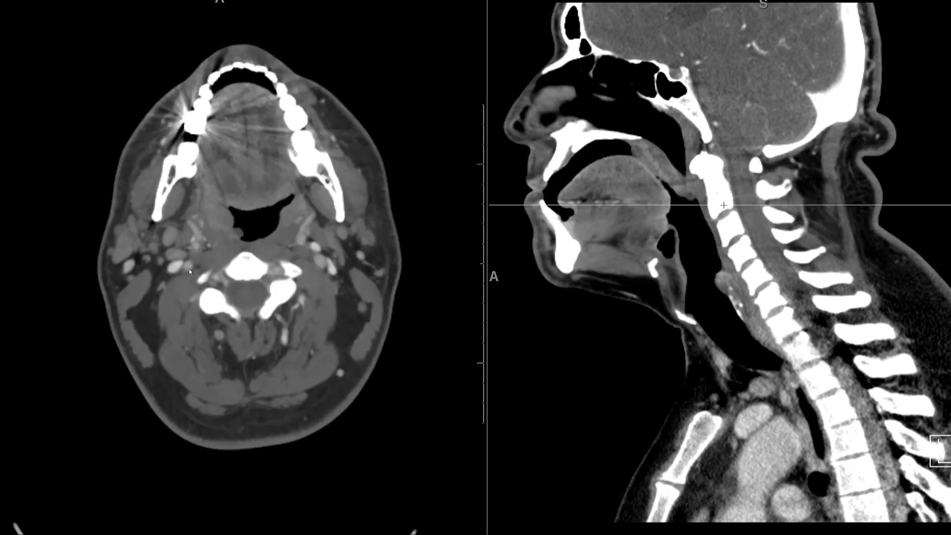
pyautogui.scroll(4, 193, 263)
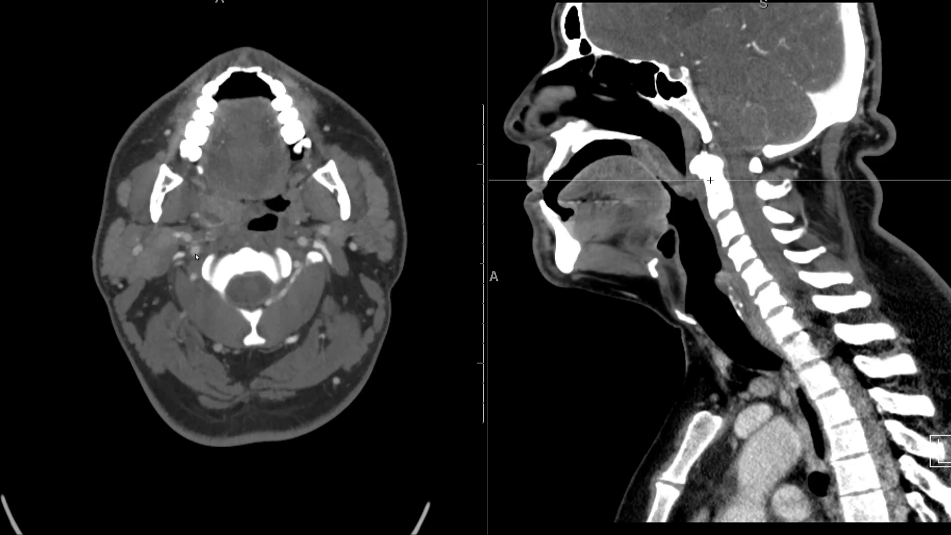
pyautogui.scroll(4, 198, 250)
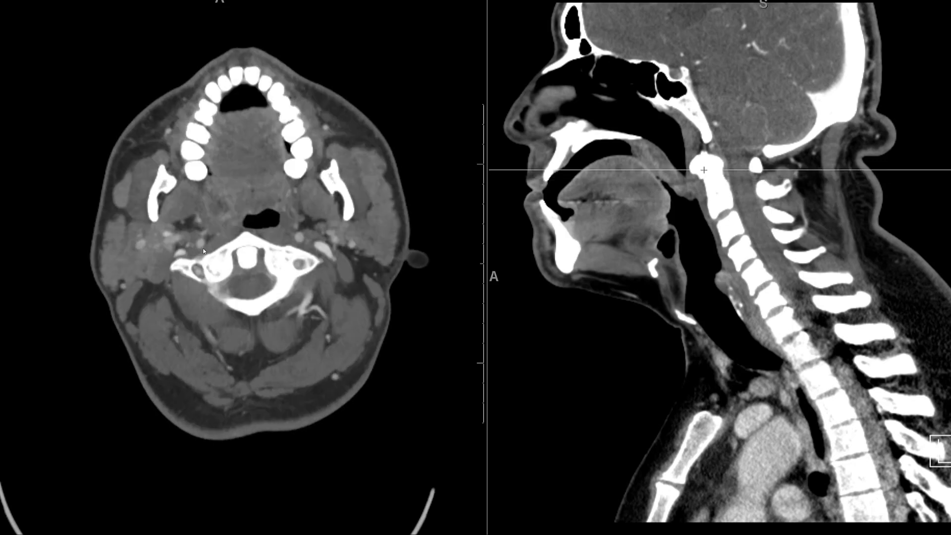
pyautogui.scroll(2, 205, 241)
pyautogui.scroll(-20, 215, 267)
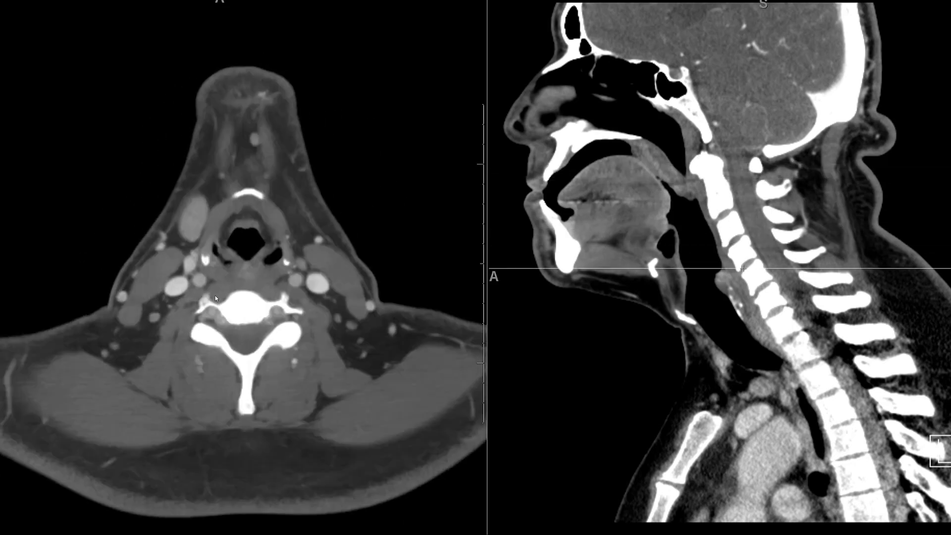
pyautogui.scroll(-8, 222, 331)
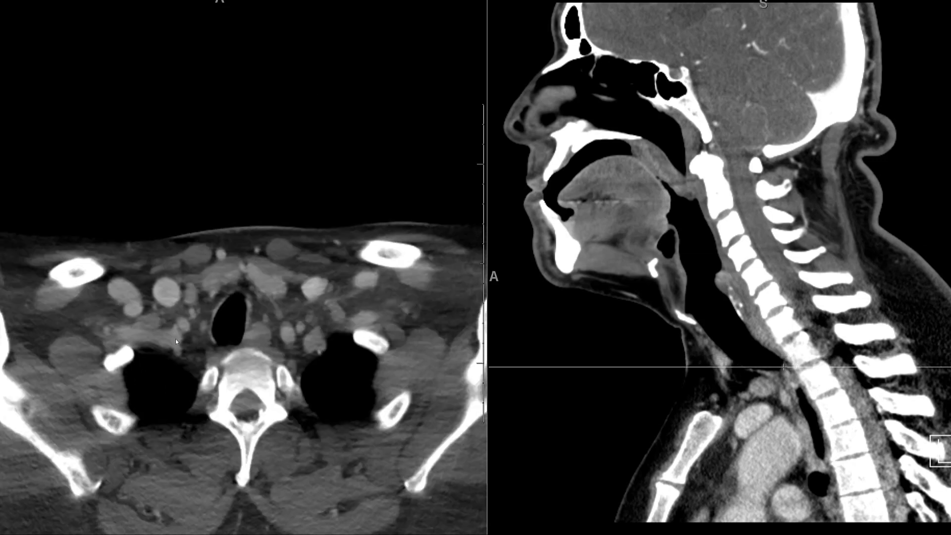
# Step: Page the axial image up to the skull base, showing maxillary sinuses, mastoids and posterior fossa
pyautogui.scroll(-9, 206, 327)
pyautogui.scroll(3, 224, 308)
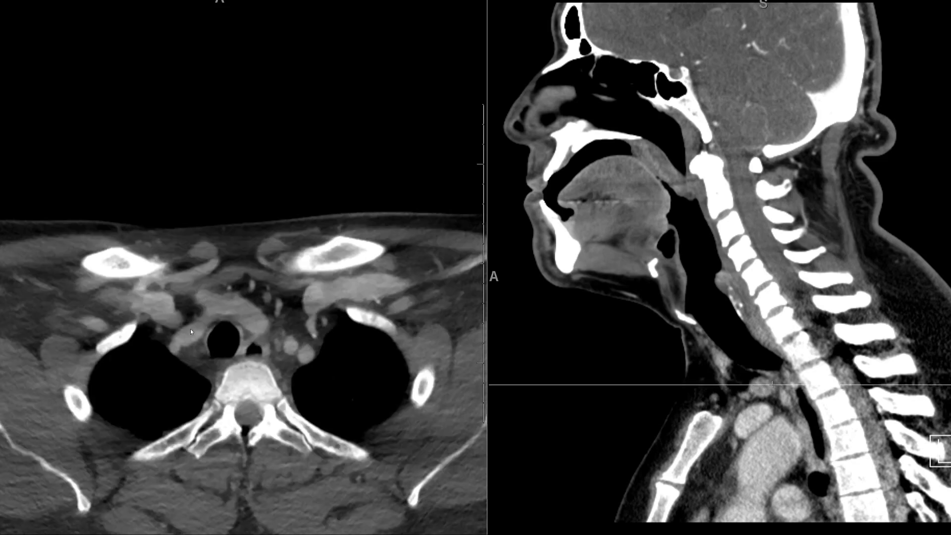
pyautogui.scroll(5, 189, 338)
pyautogui.scroll(3, 173, 342)
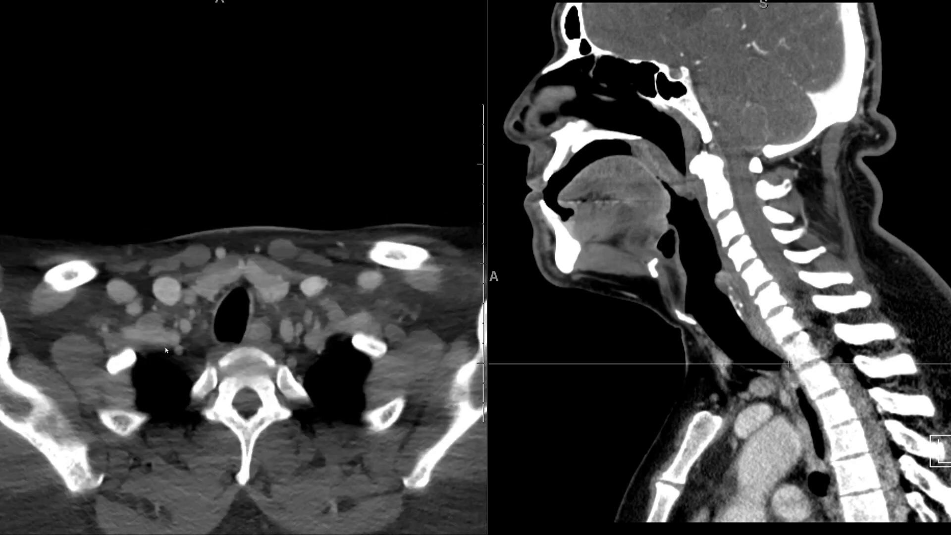
pyautogui.scroll(3, 177, 338)
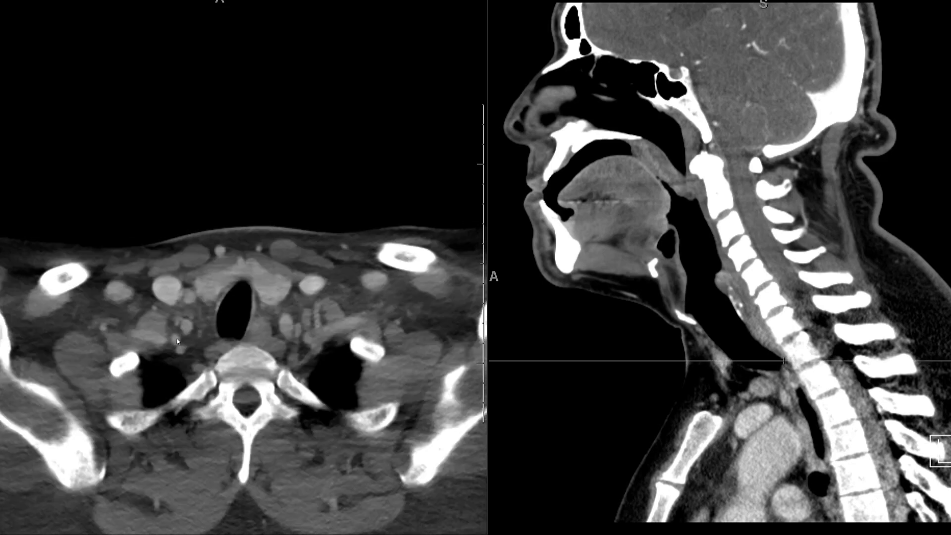
pyautogui.scroll(10, 183, 339)
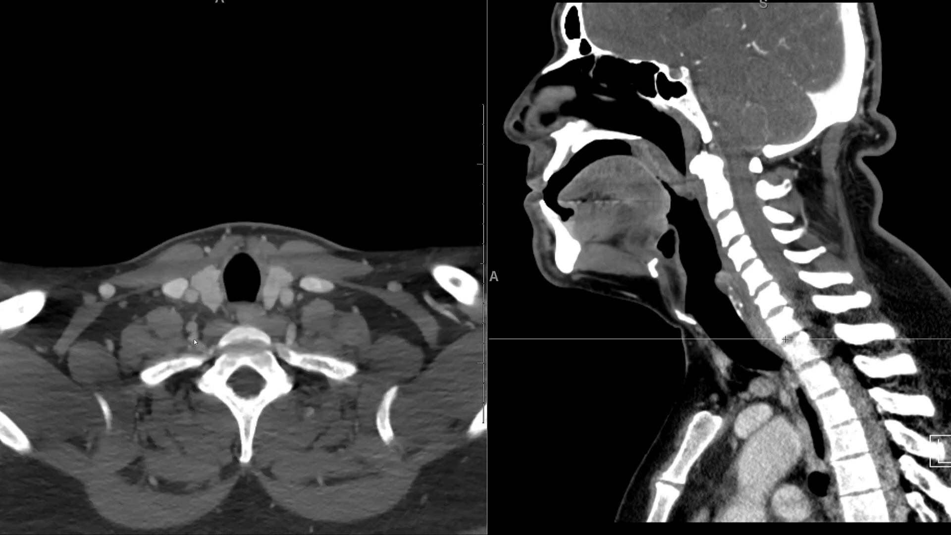
pyautogui.scroll(10, 207, 329)
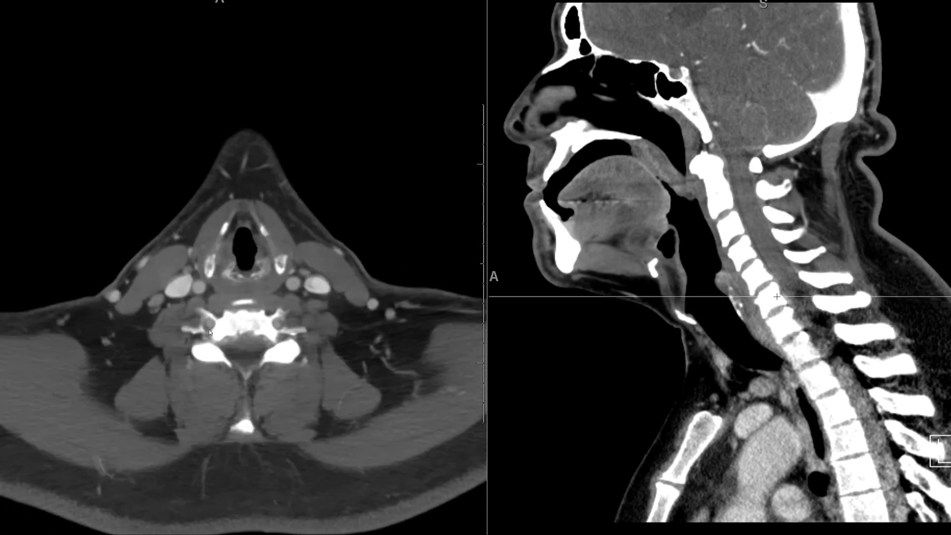
pyautogui.scroll(18, 213, 316)
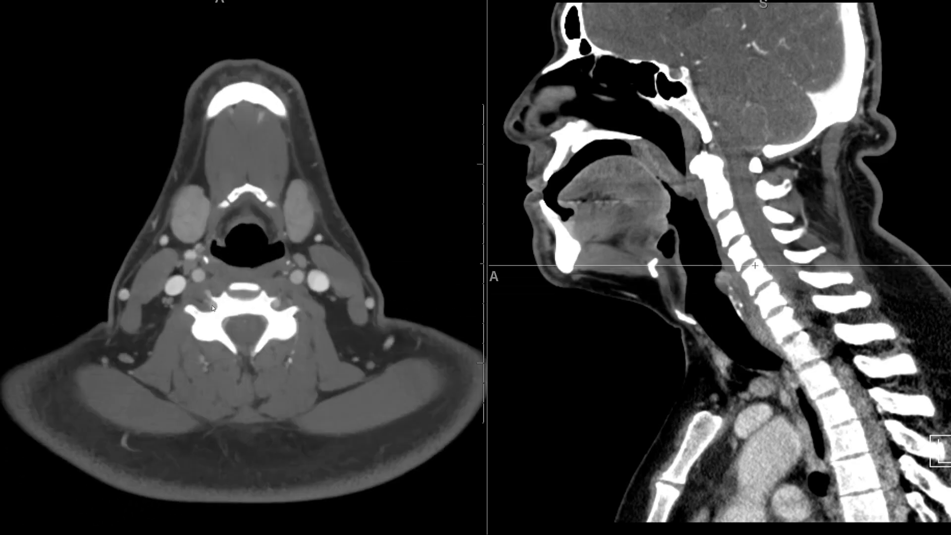
pyautogui.scroll(8, 208, 287)
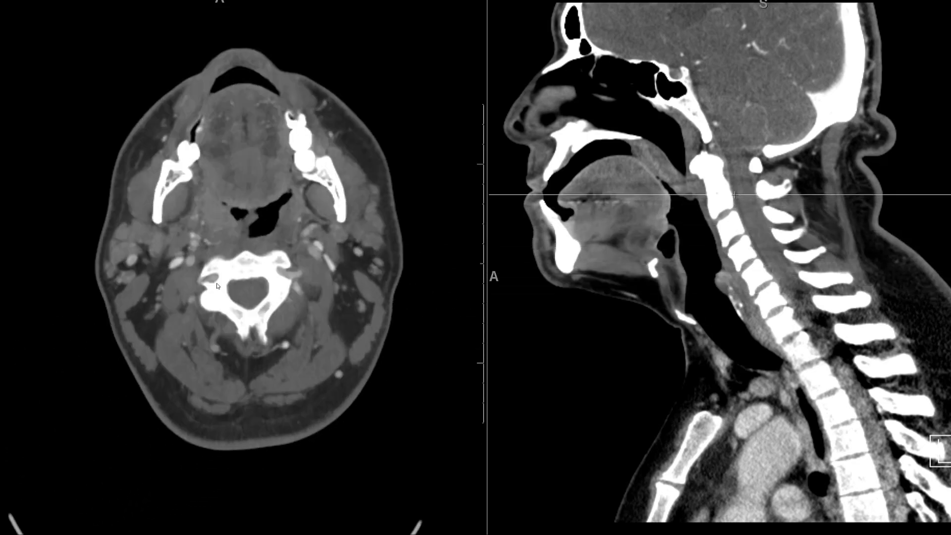
pyautogui.scroll(8, 192, 282)
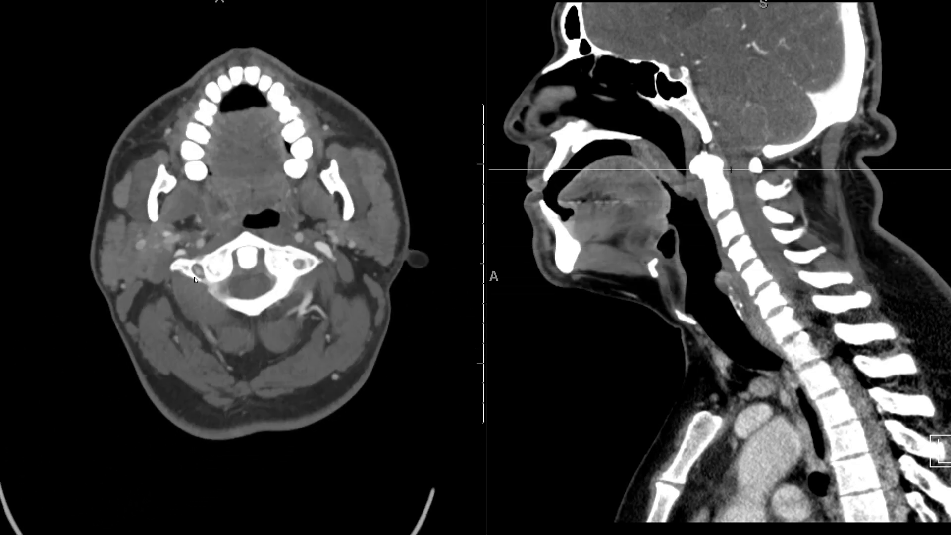
pyautogui.scroll(-3, 198, 287)
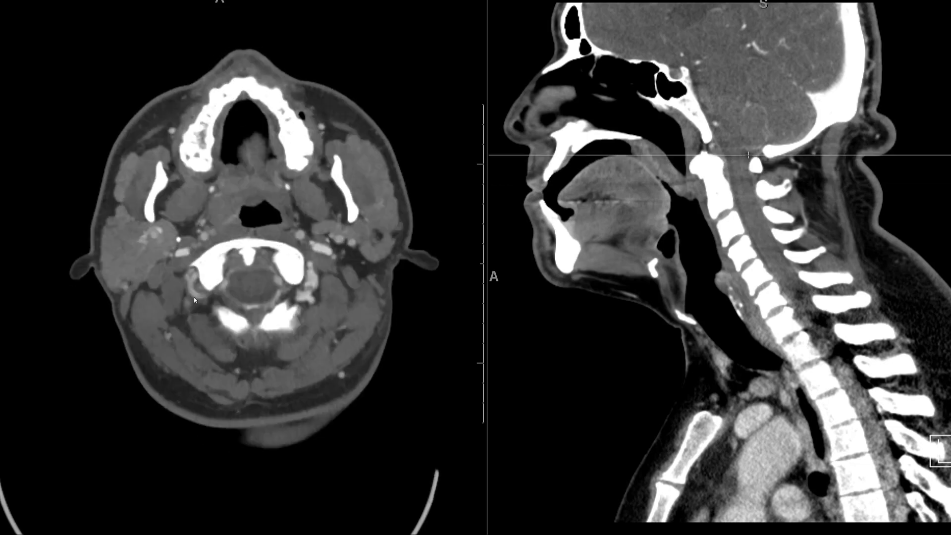
pyautogui.scroll(1, 223, 287)
pyautogui.scroll(7, 228, 286)
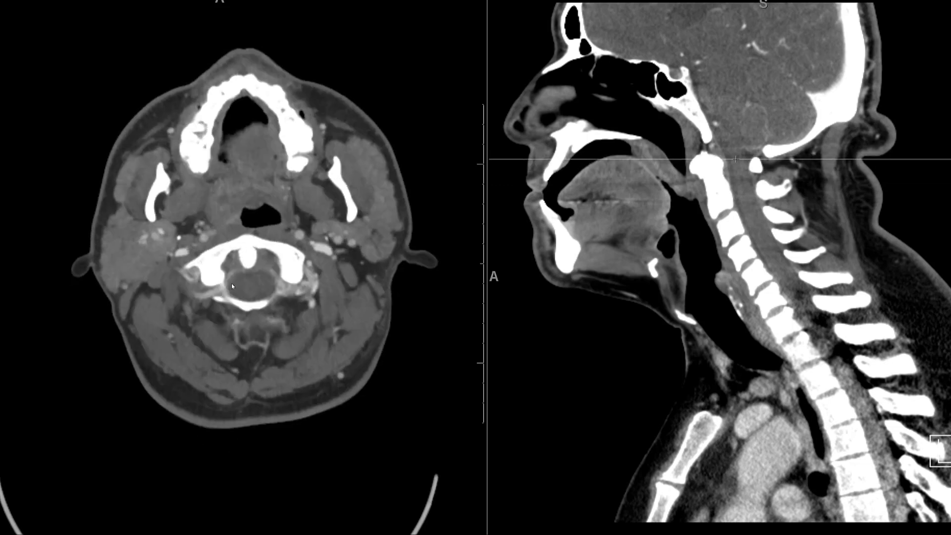
pyautogui.scroll(2, 236, 273)
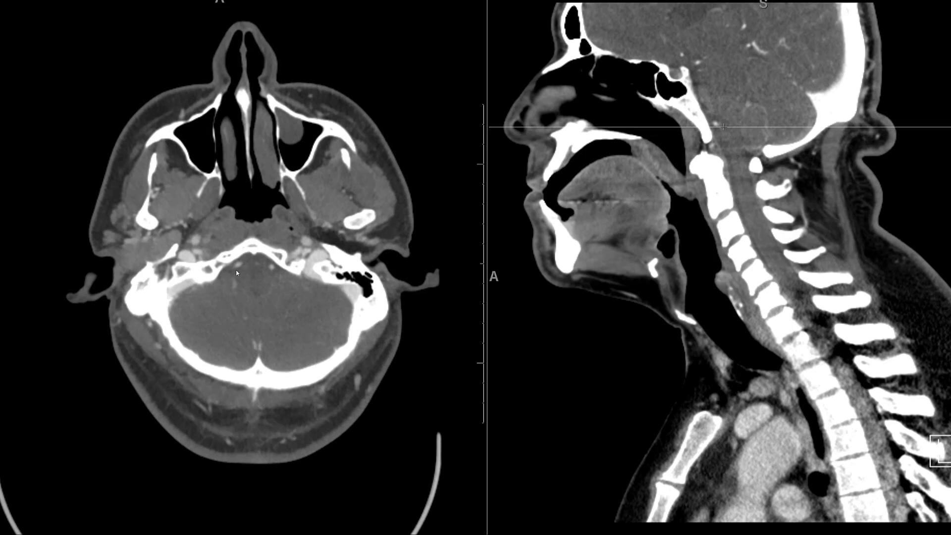
pyautogui.scroll(3, 193, 287)
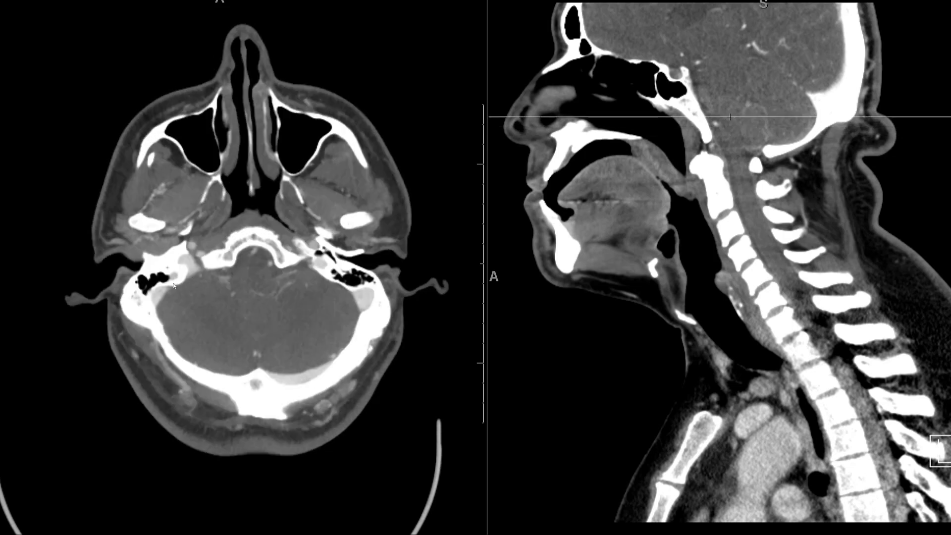
pyautogui.scroll(2, 163, 292)
# Step: Shift the sagittal slice sideways to an off-midline plane through the orbit
pyautogui.scroll(-3, 174, 291)
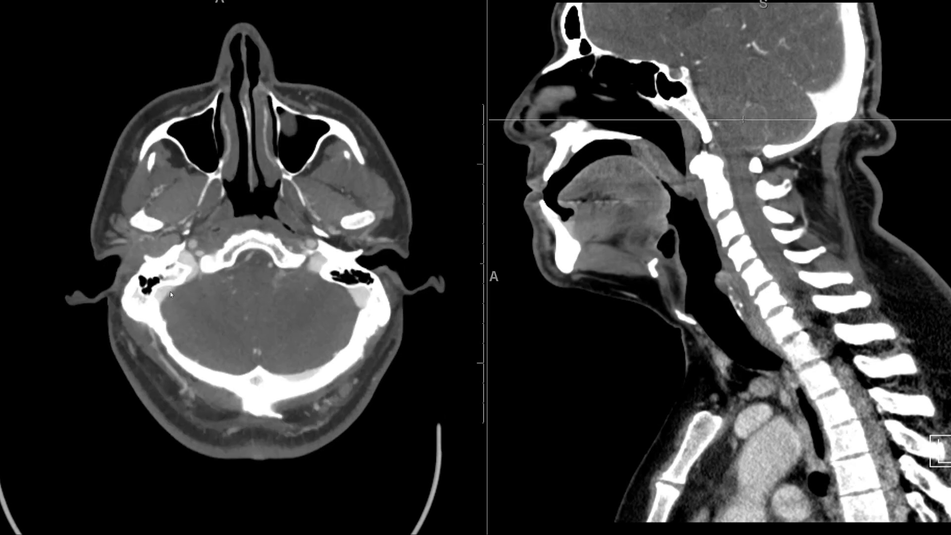
pyautogui.click(216, 306)
pyautogui.scroll(-2, 162, 293)
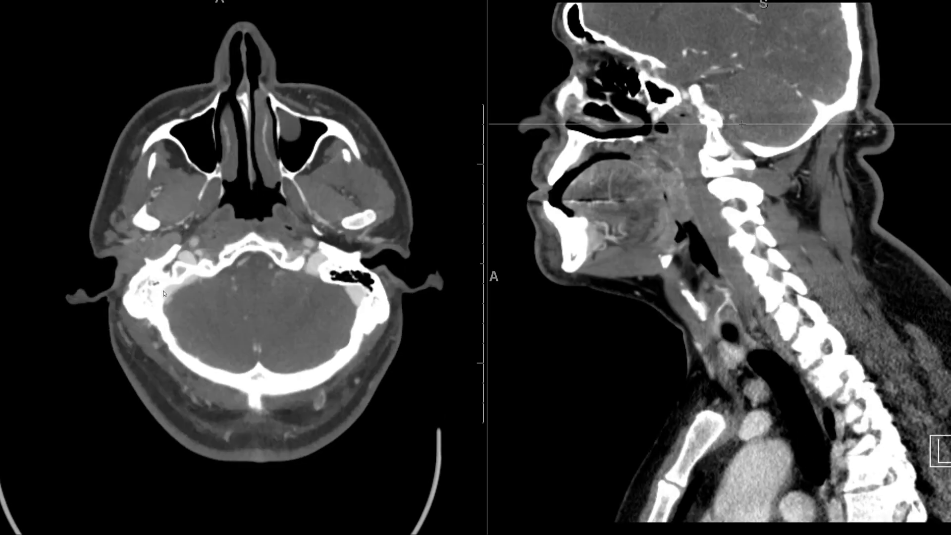
pyautogui.scroll(3, 188, 282)
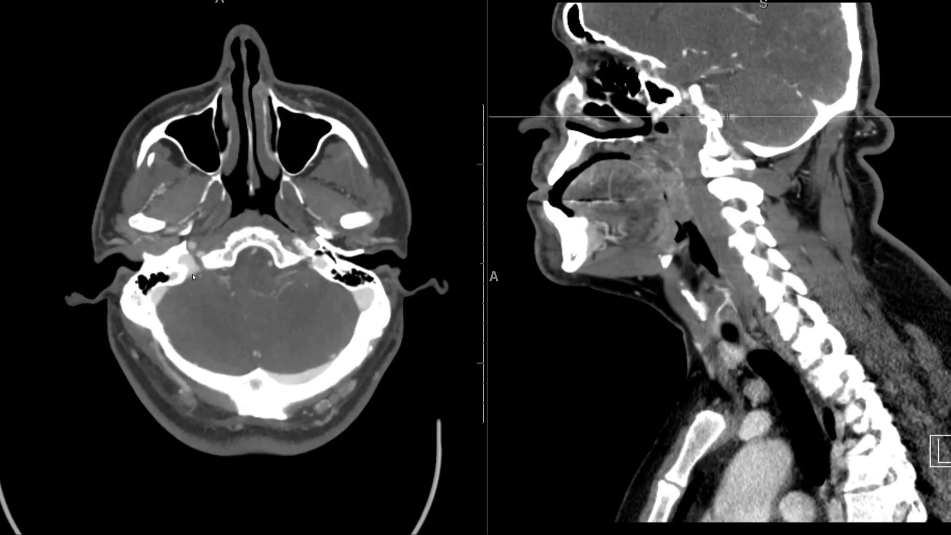
# Step: Page the axial image down through the neck to the manubrium, great vessels and lungs
pyautogui.scroll(-8, 188, 259)
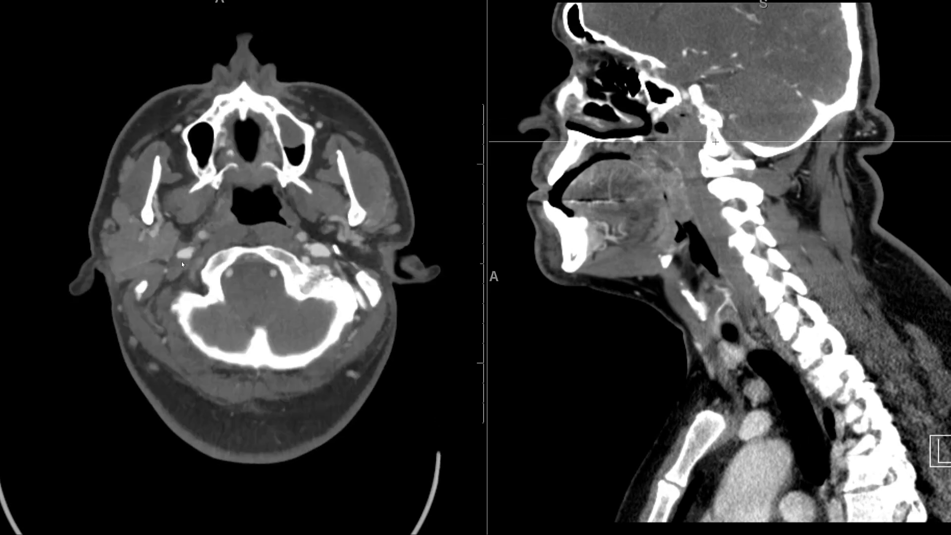
pyautogui.scroll(-6, 183, 258)
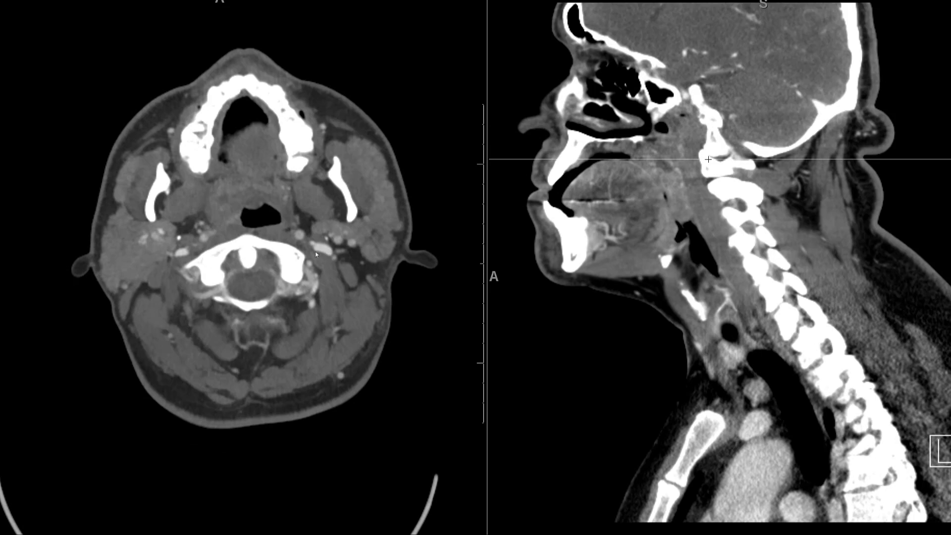
pyautogui.scroll(-12, 180, 254)
pyautogui.scroll(-20, 183, 265)
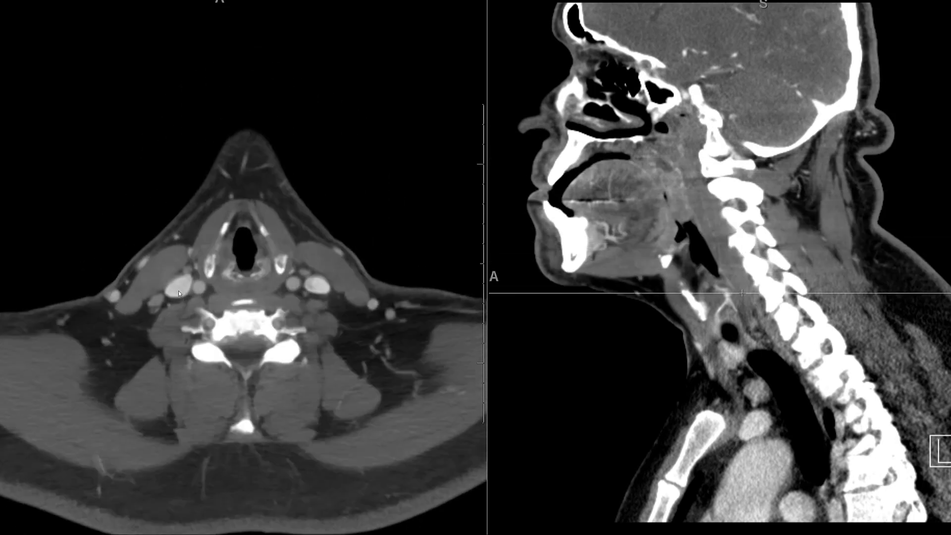
pyautogui.scroll(-20, 178, 292)
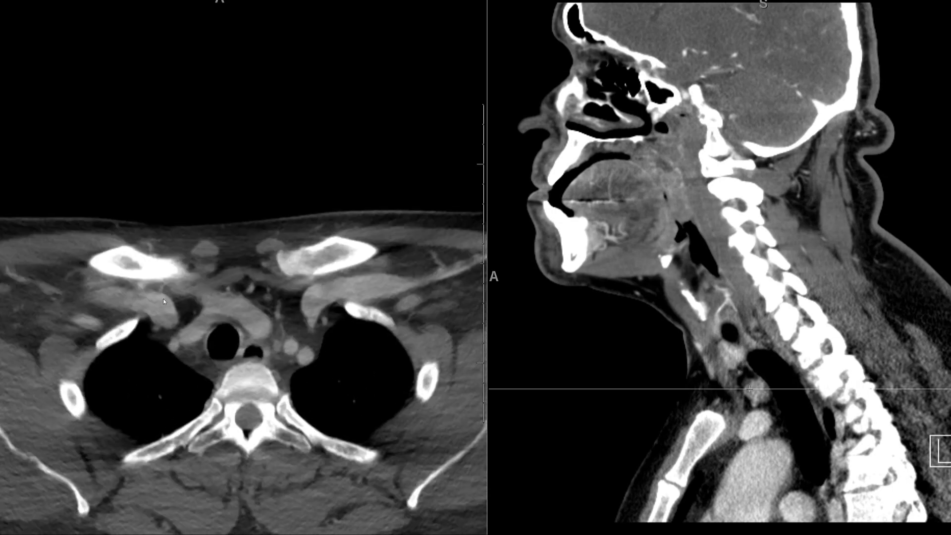
pyautogui.scroll(-3, 96, 297)
pyautogui.scroll(9, 123, 297)
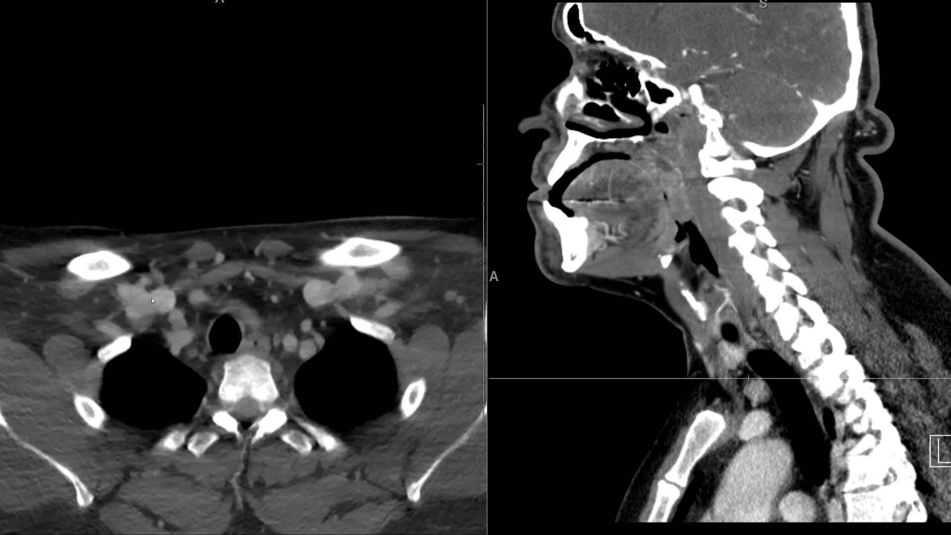
pyautogui.scroll(-13, 159, 306)
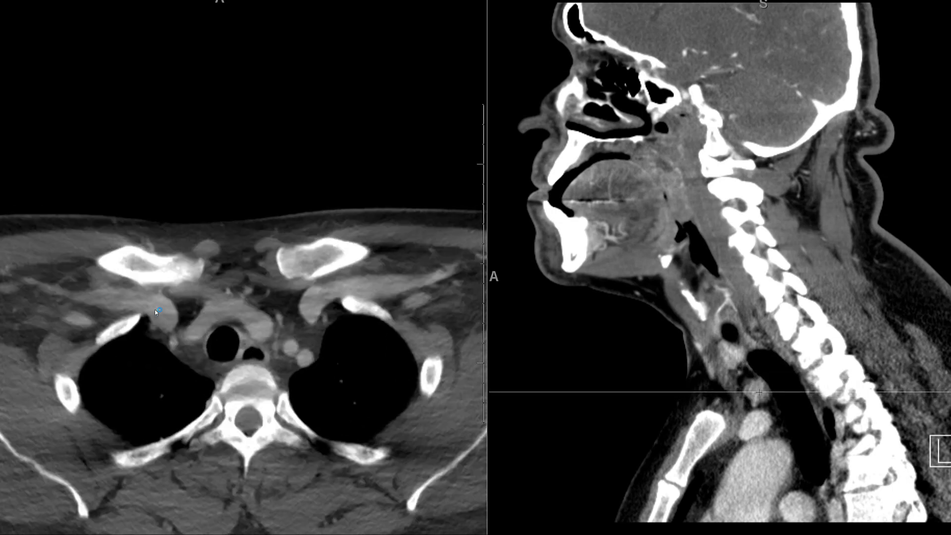
pyautogui.scroll(-6, 172, 320)
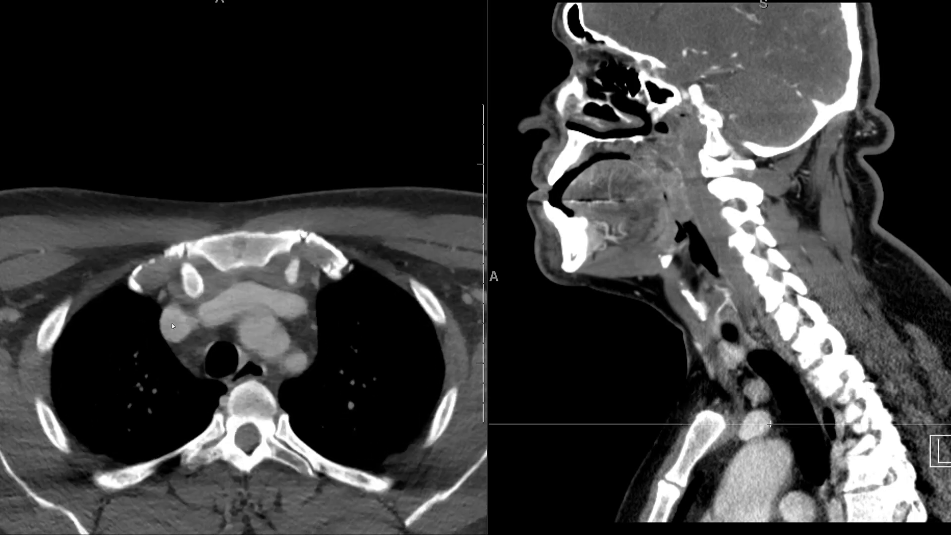